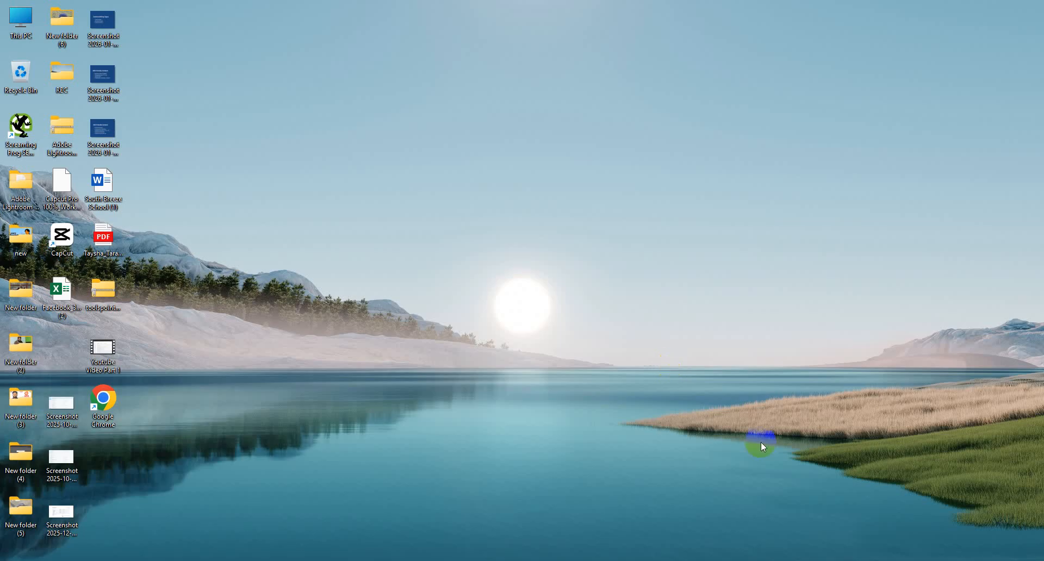
- Switch to the Screaming Frog SEO Spider crawl of nook-tex.com and filter its images to those over 100 KB
left_click(758, 555)
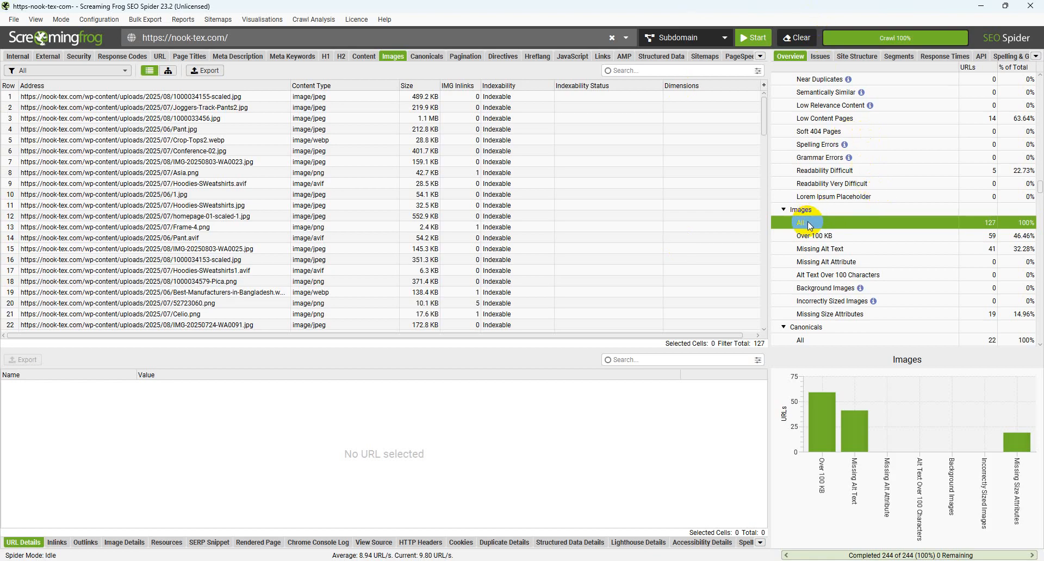
left_click(364, 57)
left_click(392, 57)
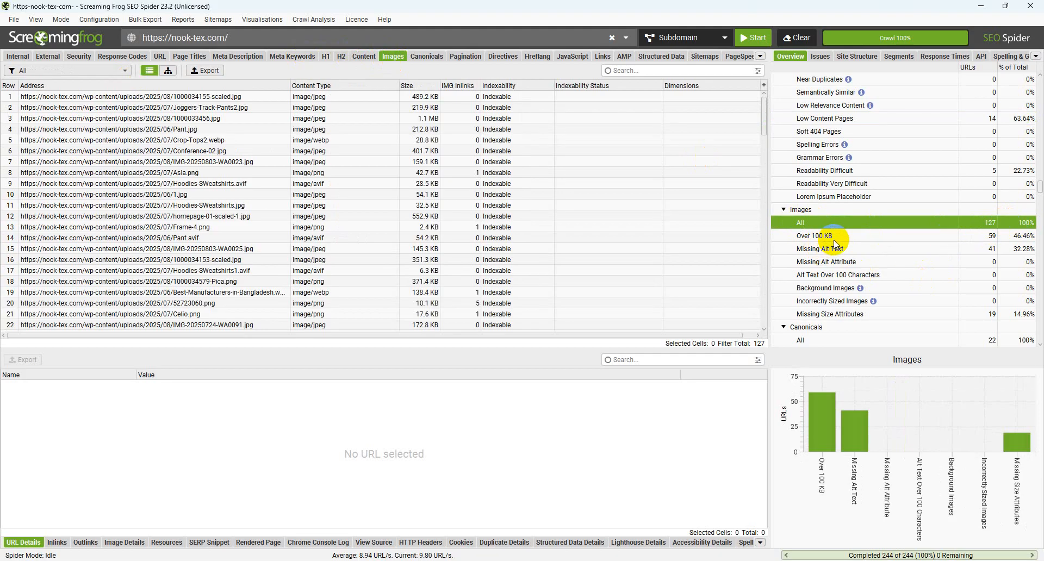
left_click(986, 239)
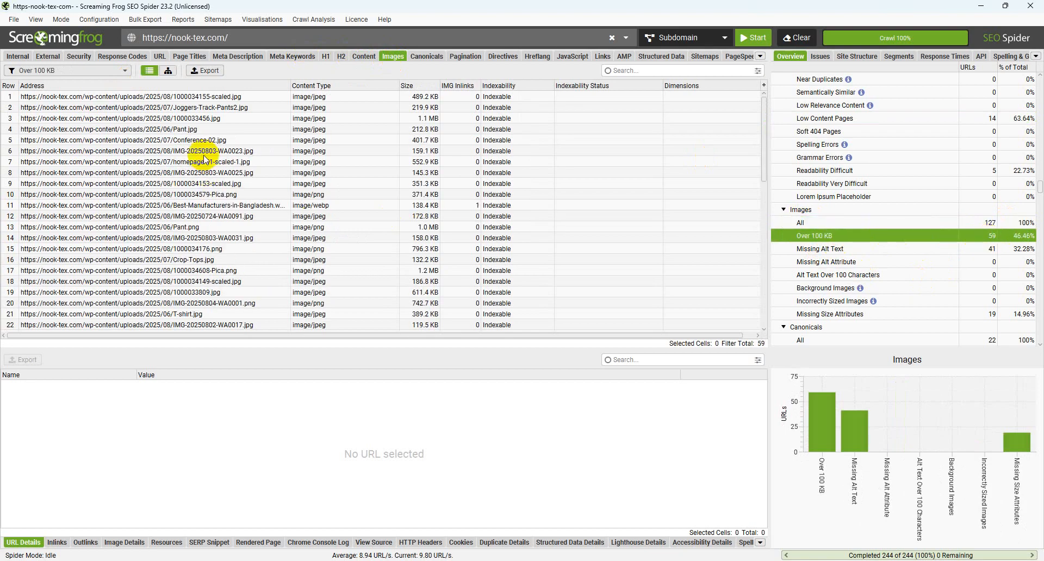
- Copy the addresses of all images in the Over 100 KB list
scroll(234, 133, "down", 2)
scroll(235, 134, "down", 10)
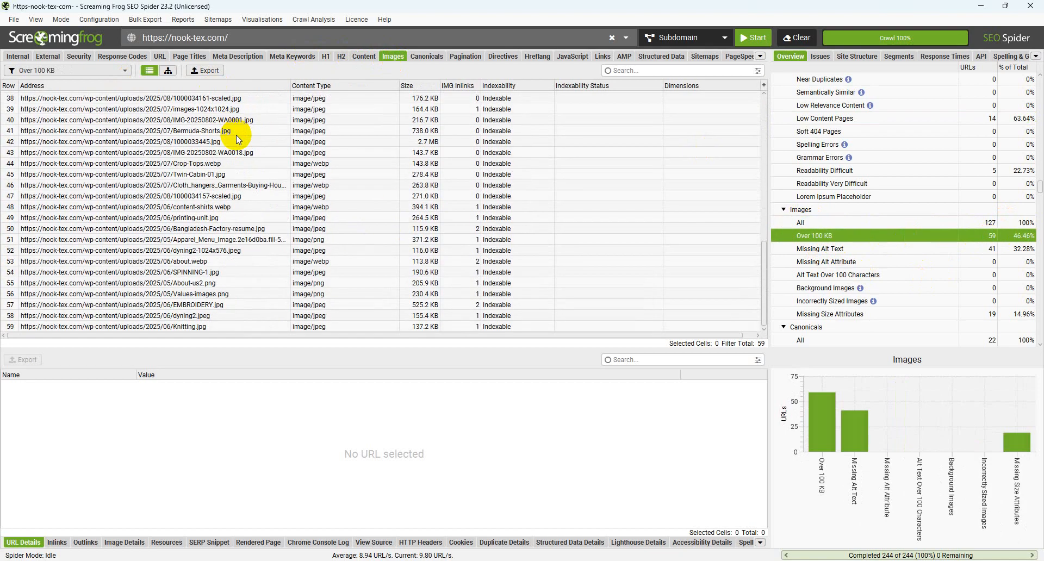
left_click_drag(213, 326, 122, 64)
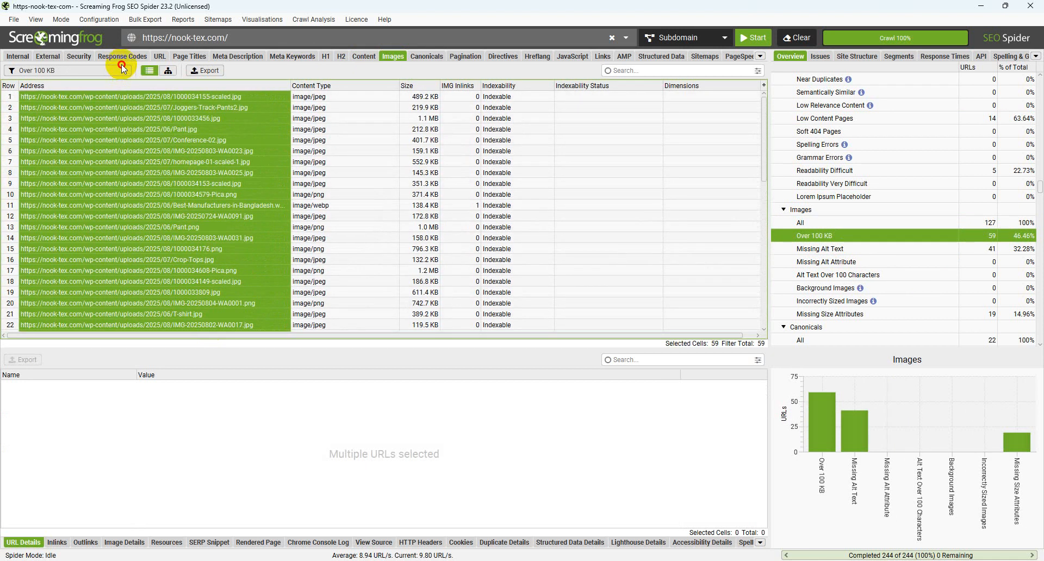
right_click(136, 185)
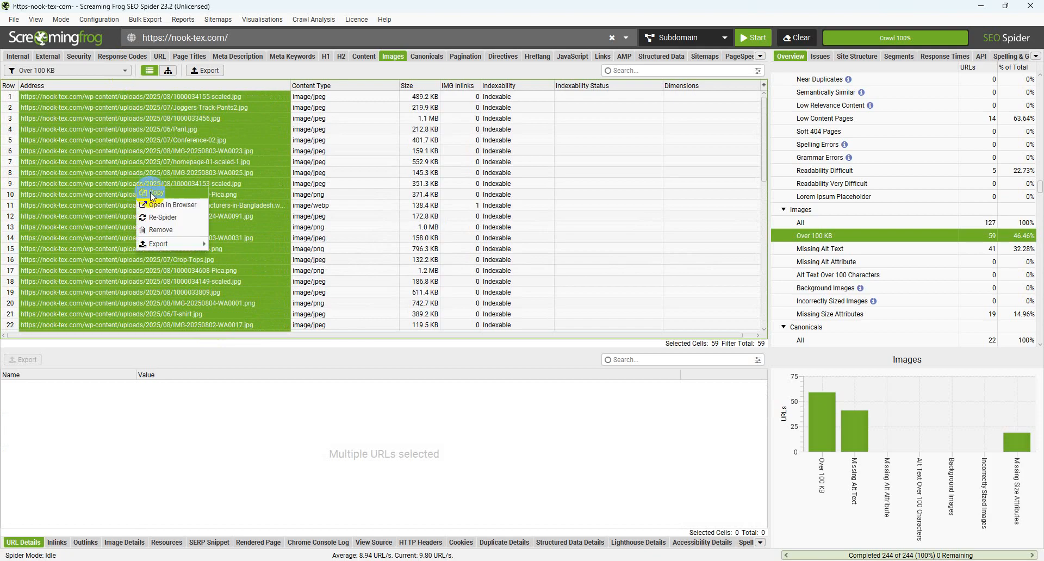
left_click(155, 191)
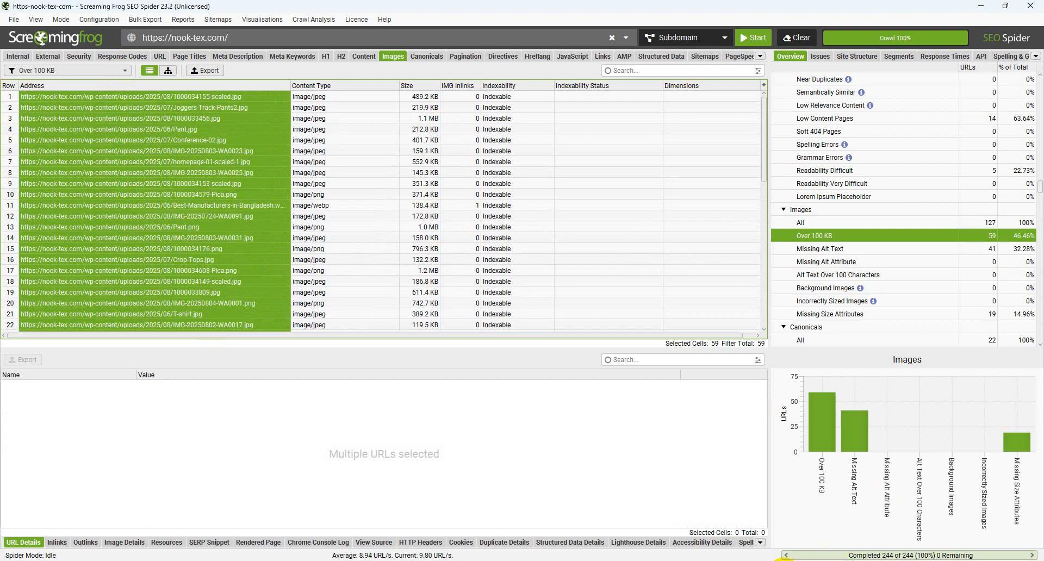
- Switch to Notepad and replace the existing page URLs with the copied addresses of images over 100 KB
left_click(783, 560)
left_click(298, 317)
left_click_drag(297, 318, 50, 180)
right_click(162, 219)
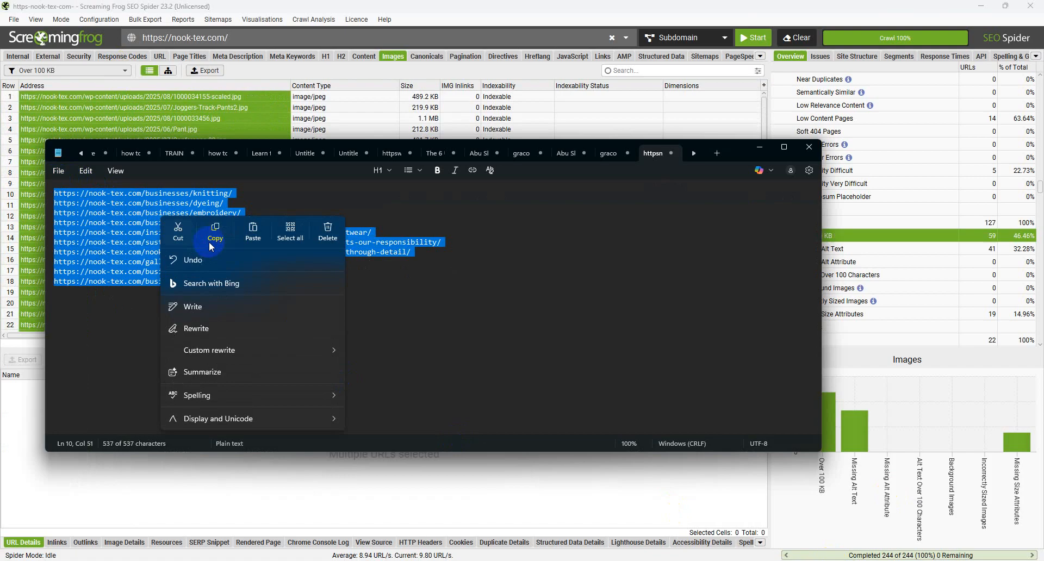
left_click(247, 238)
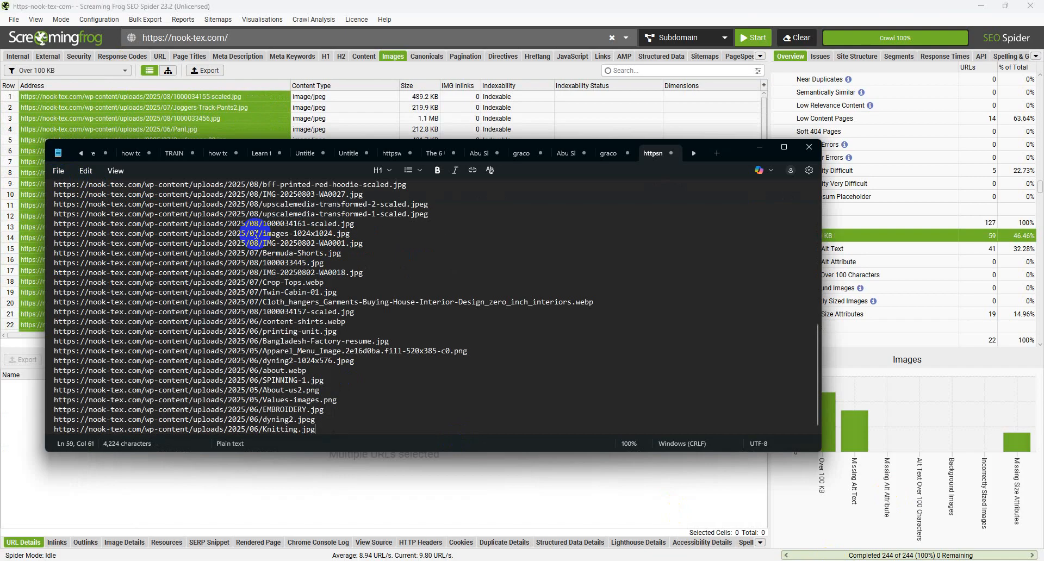
scroll(388, 236, "up", 5)
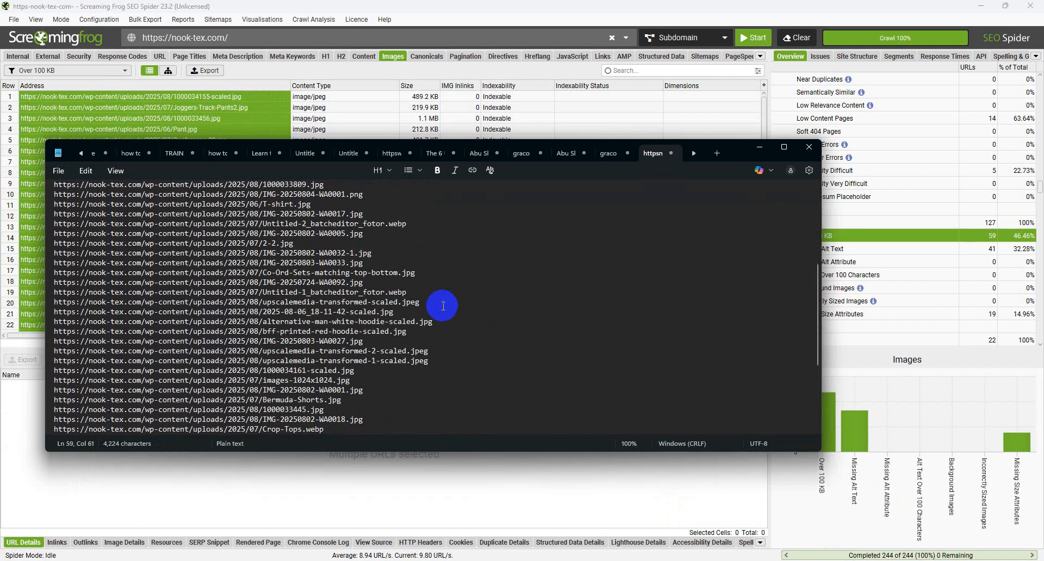
scroll(406, 254, "up", 5)
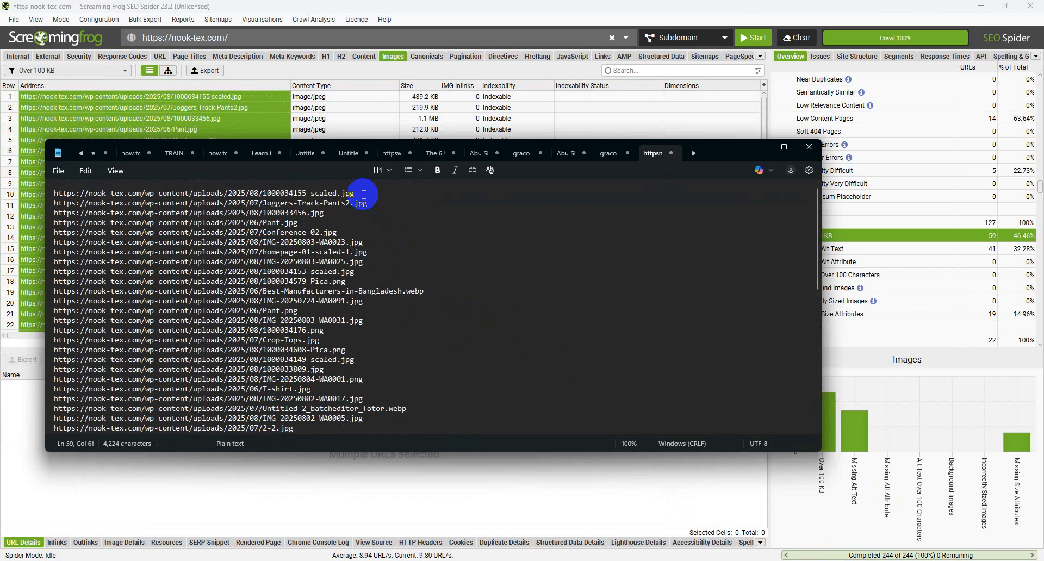
left_click_drag(357, 193, 53, 193)
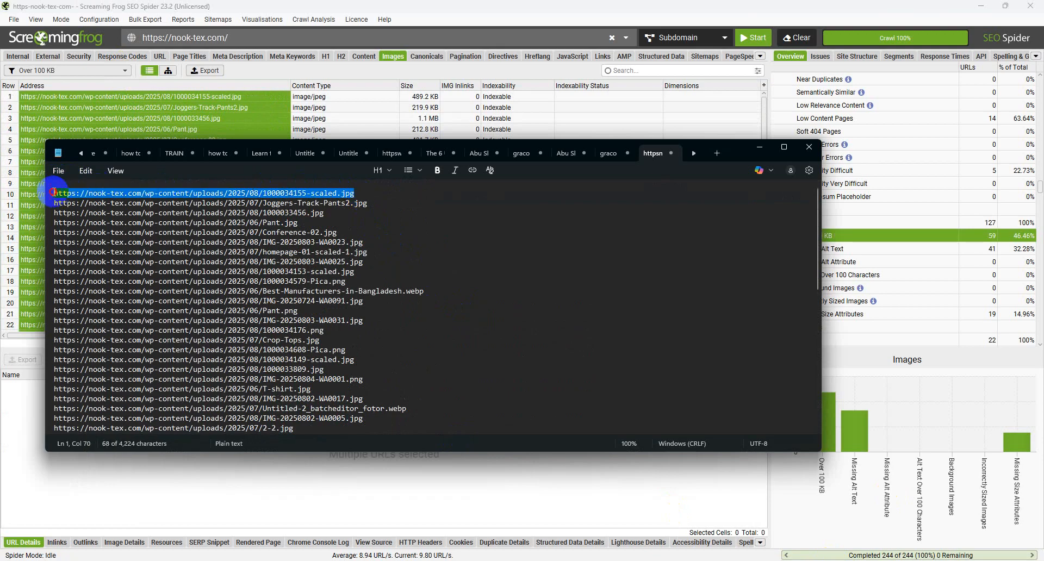
right_click(94, 193)
left_click(146, 207)
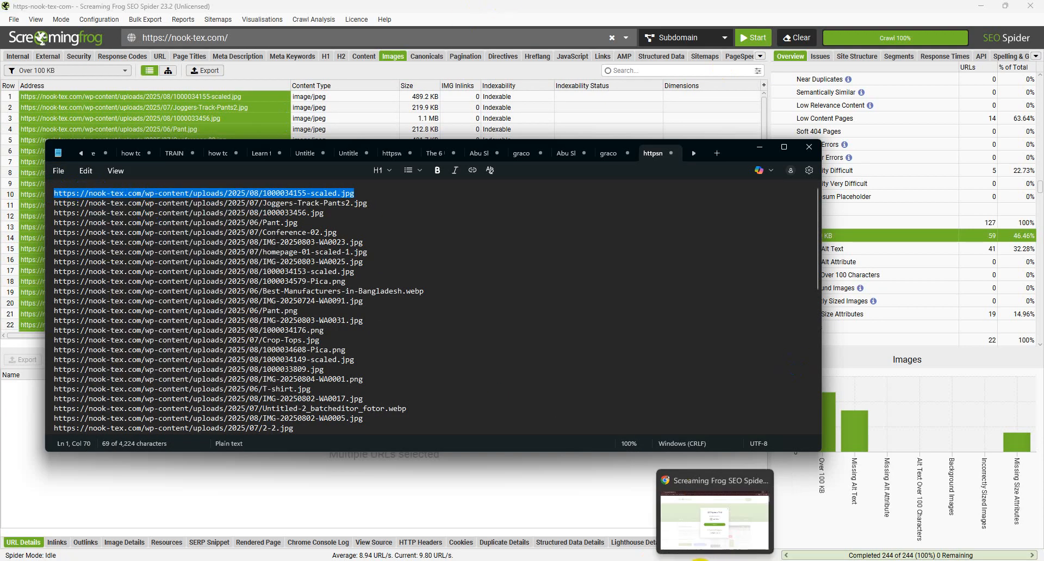
left_click(699, 559)
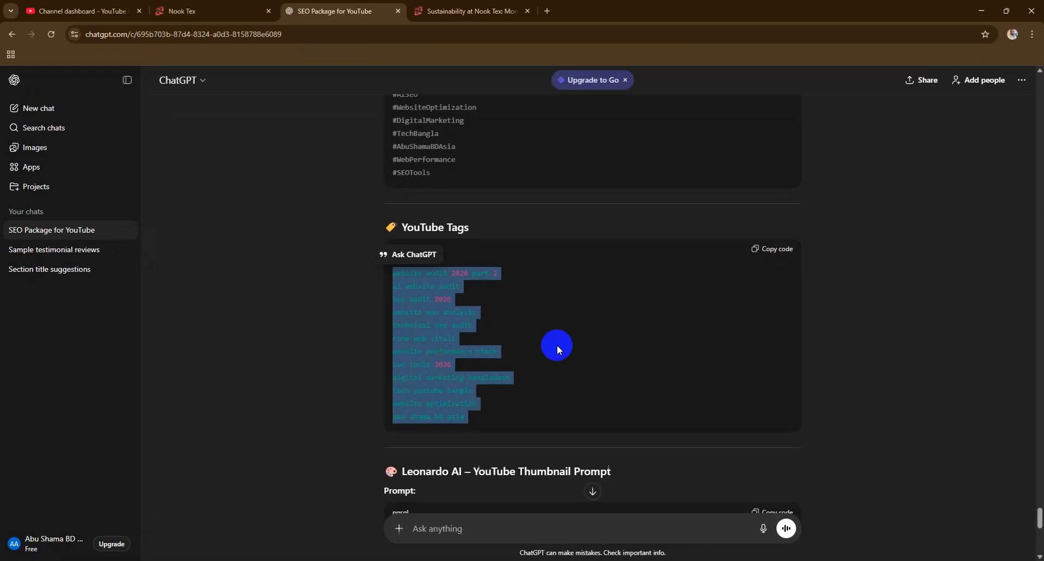
left_click(508, 11)
left_click(378, 33)
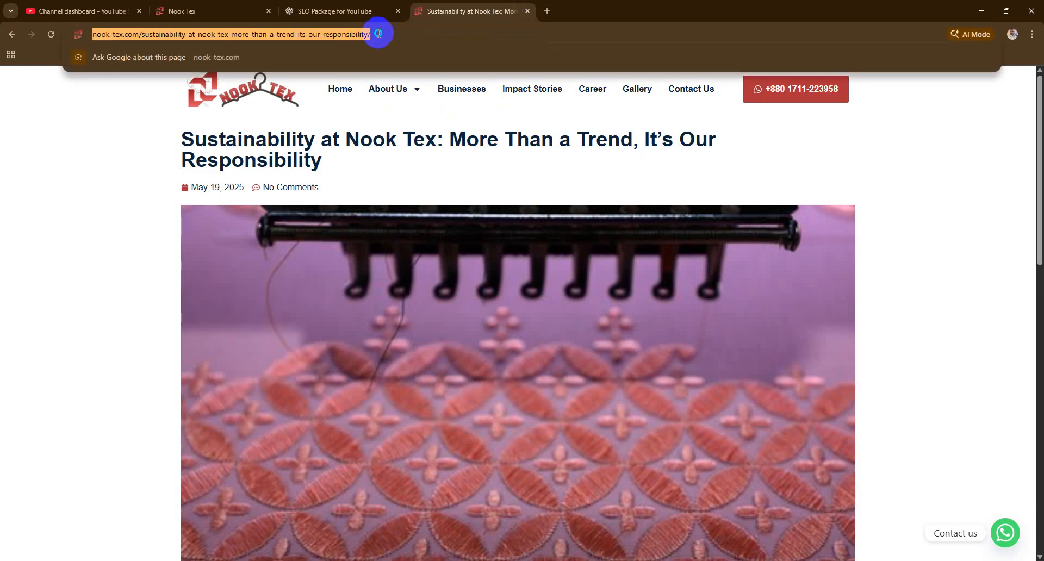
right_click(377, 34)
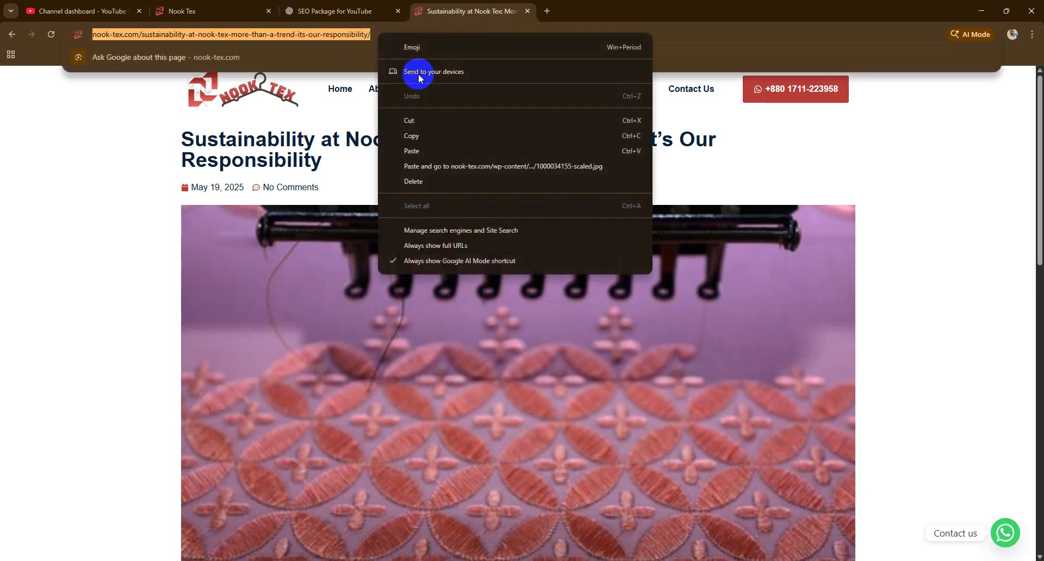
left_click(432, 151)
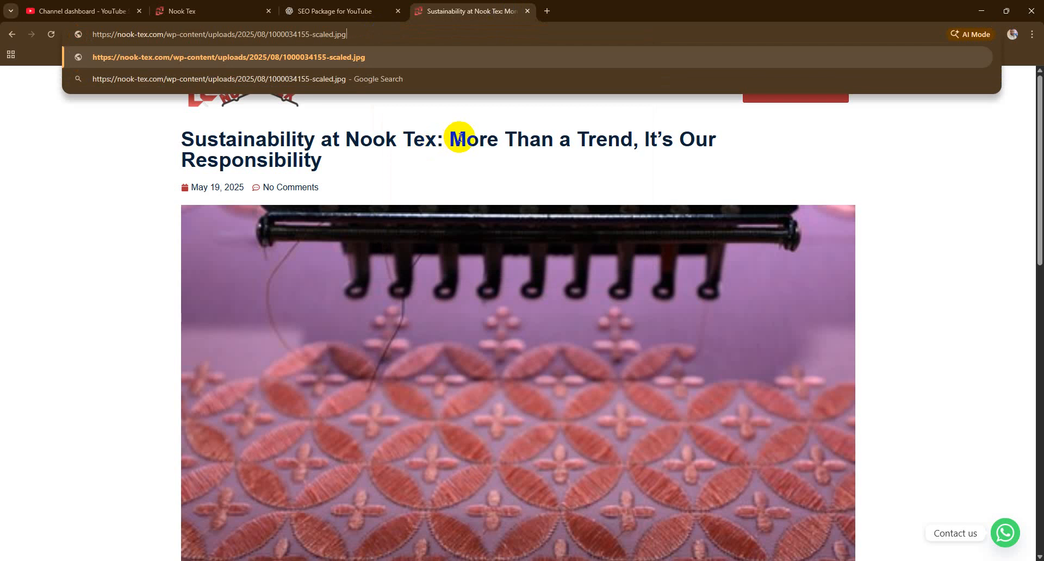
key("Return")
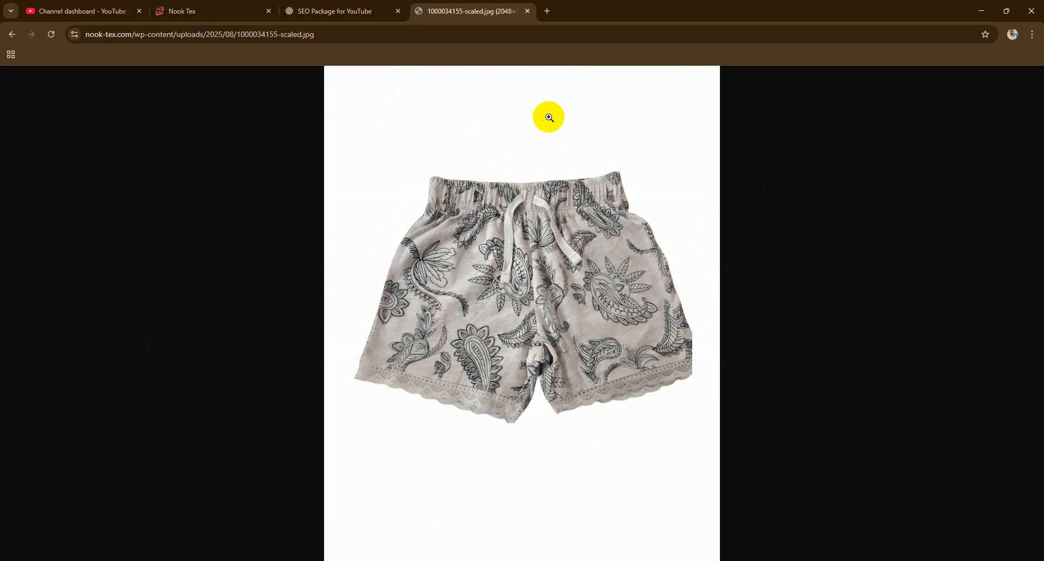
- Minimize Chrome and Notepad to return to the Screaming Frog image list
left_click(329, 10)
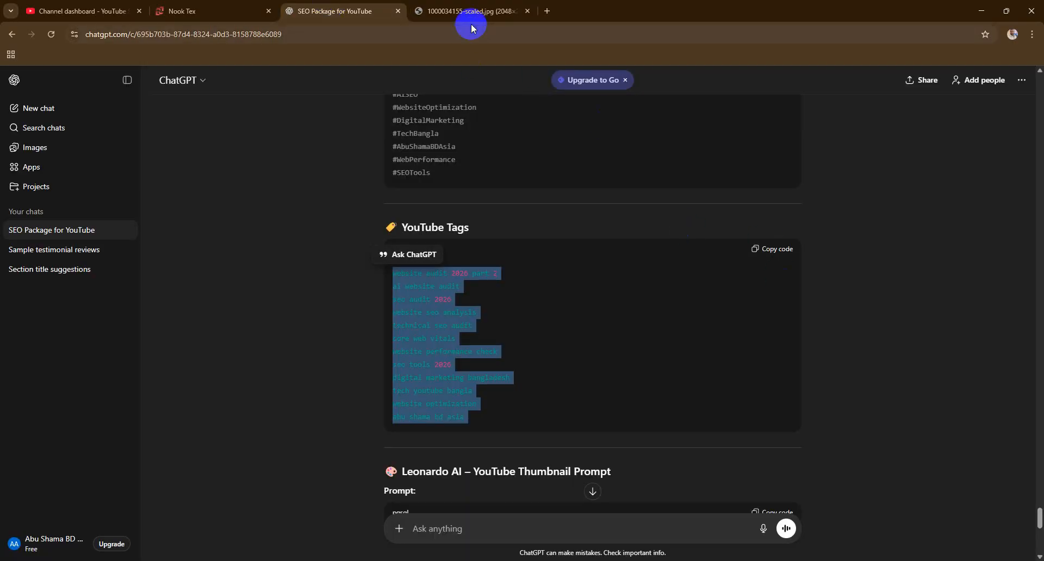
left_click(472, 13)
left_click(983, 12)
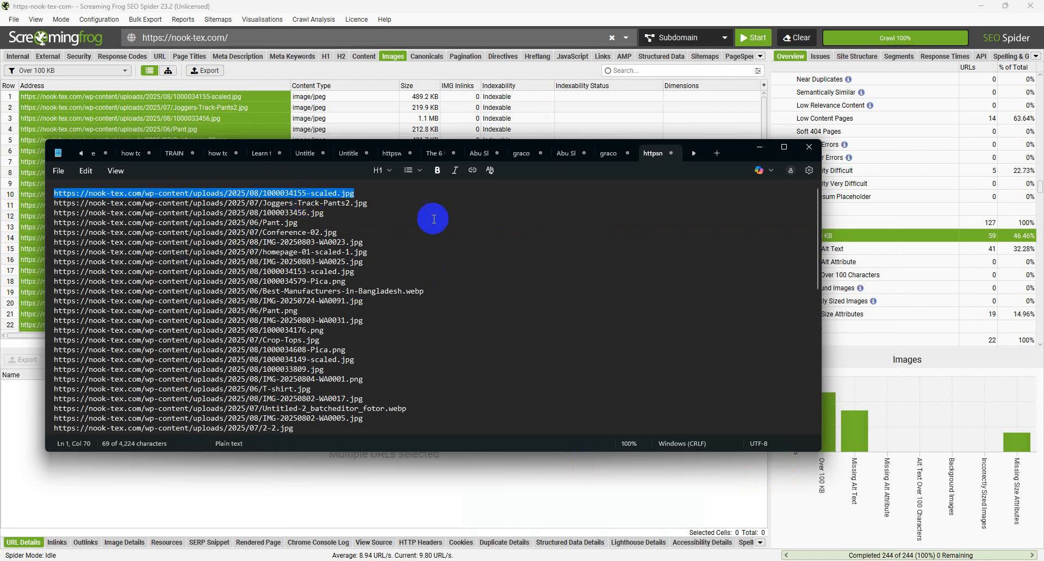
left_click(760, 152)
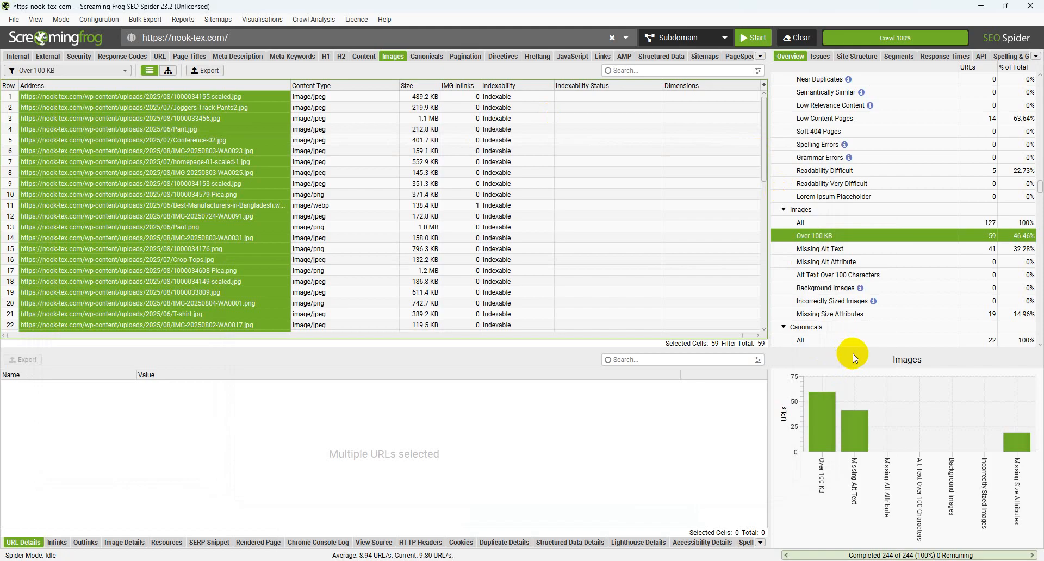
- Filter the crawled images to Missing Alt Text and copy all the listed addresses
left_click(832, 249)
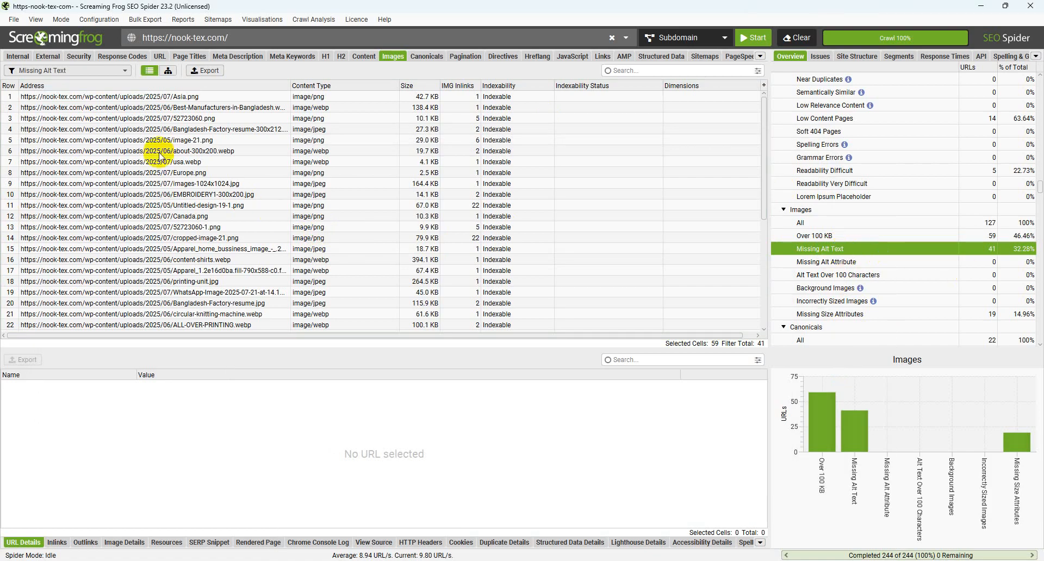
left_click_drag(21, 96, 318, 410)
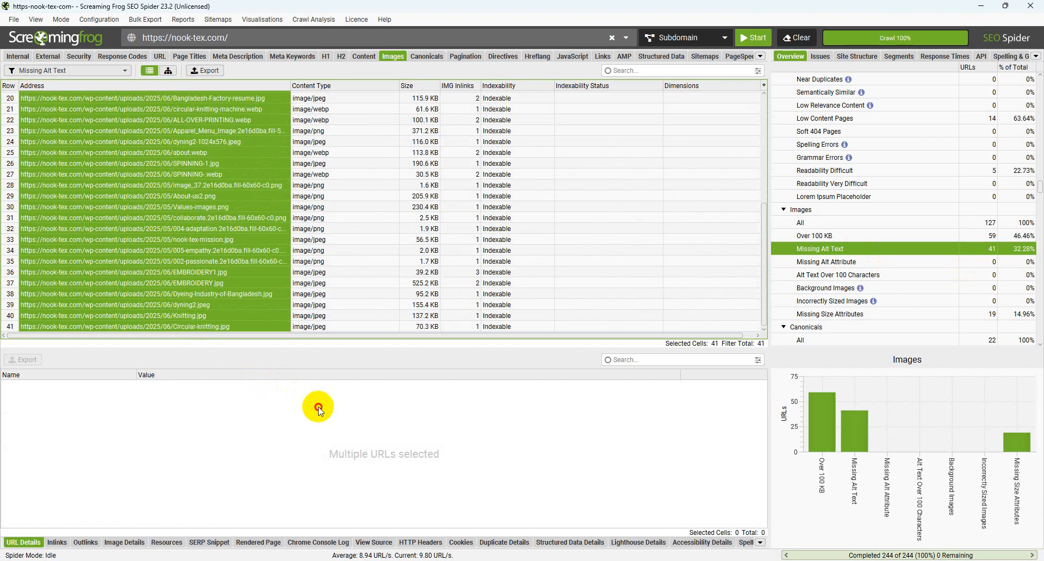
right_click(199, 240)
left_click(211, 261)
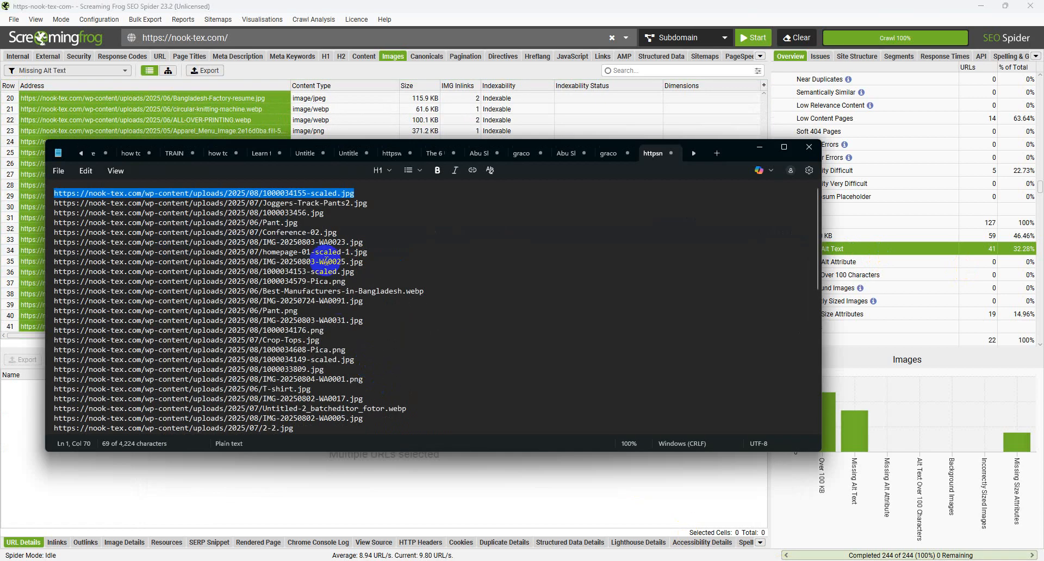
- Replace the whole URL list in Notepad with the copied addresses of images missing alt text
left_click(325, 262)
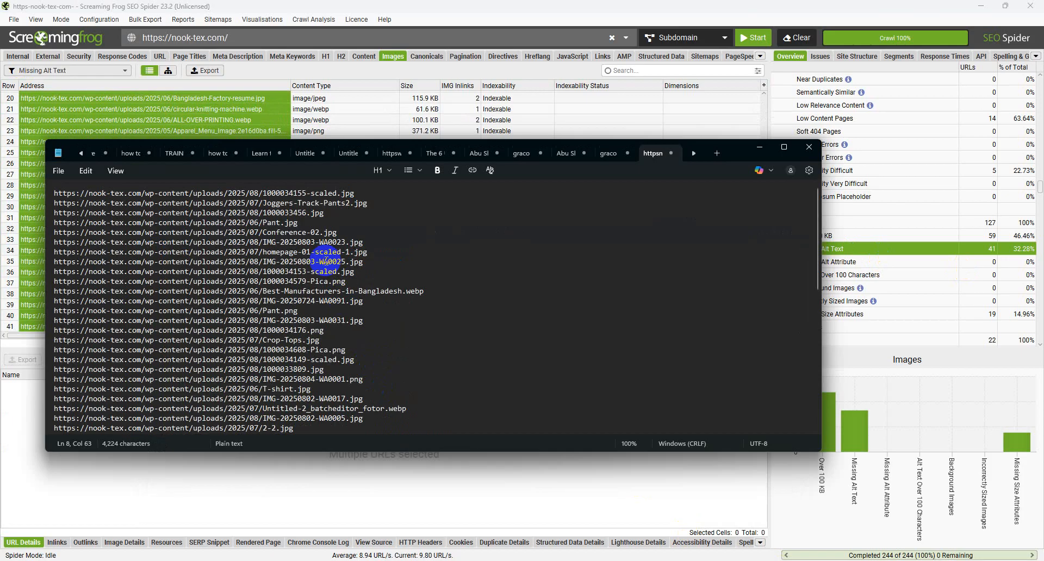
key("ctrl+a")
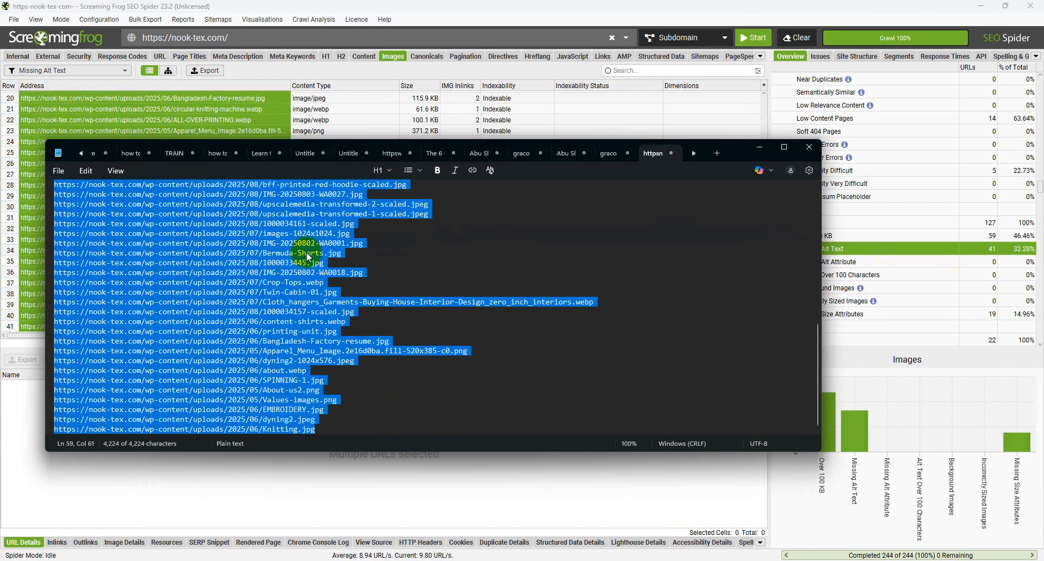
right_click(308, 257)
left_click(351, 252)
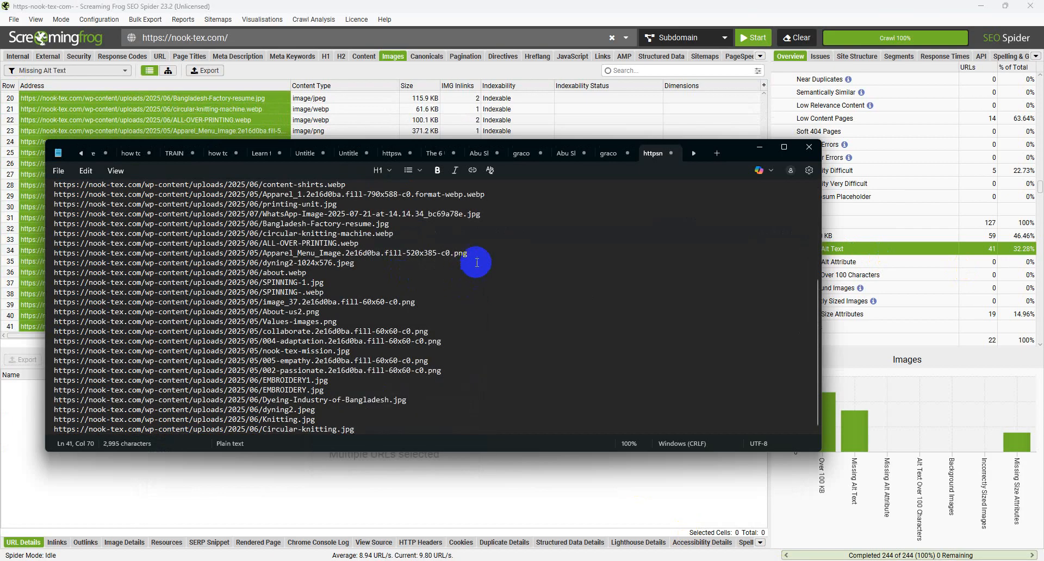
- Copy the dyning2-1024x576.jpeg image URL from the Notepad list
left_click_drag(469, 253, 365, 263)
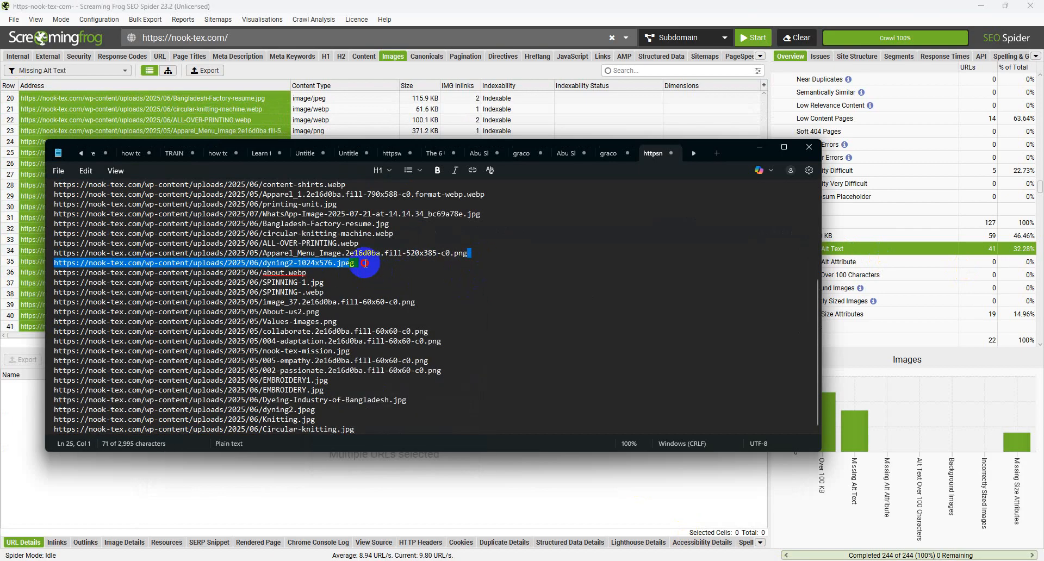
right_click(366, 263)
left_click(405, 274)
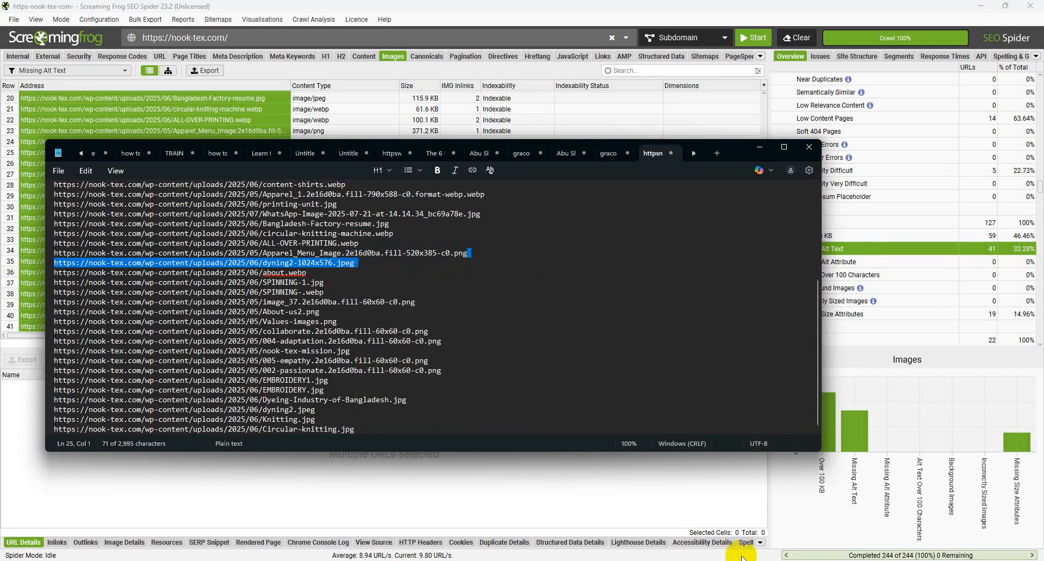
- Switch to Chrome and open the copied dyning2-1024x576.jpeg URL in place of the shorts image
left_click(683, 559)
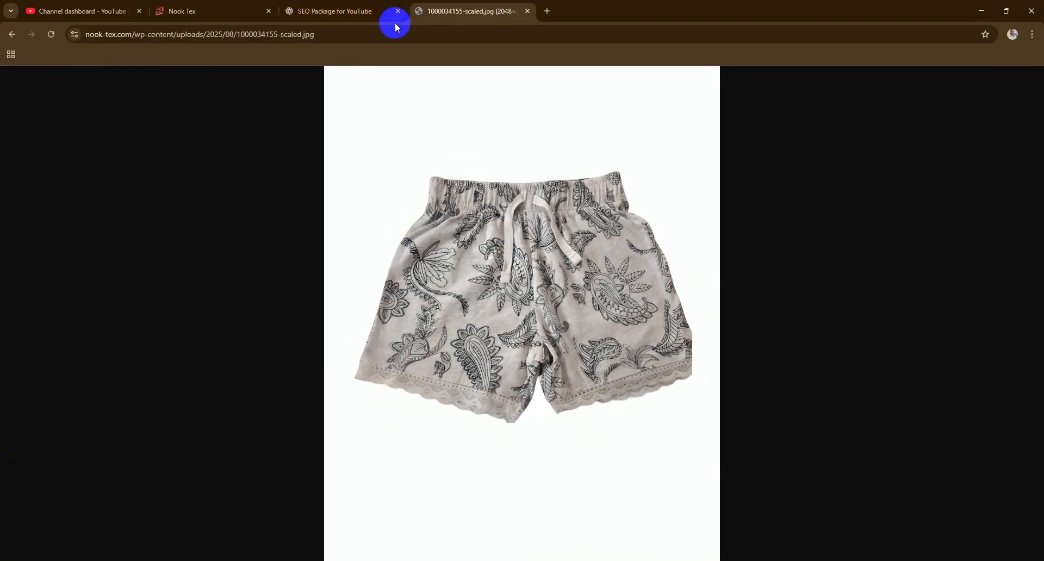
left_click(401, 30)
right_click(401, 31)
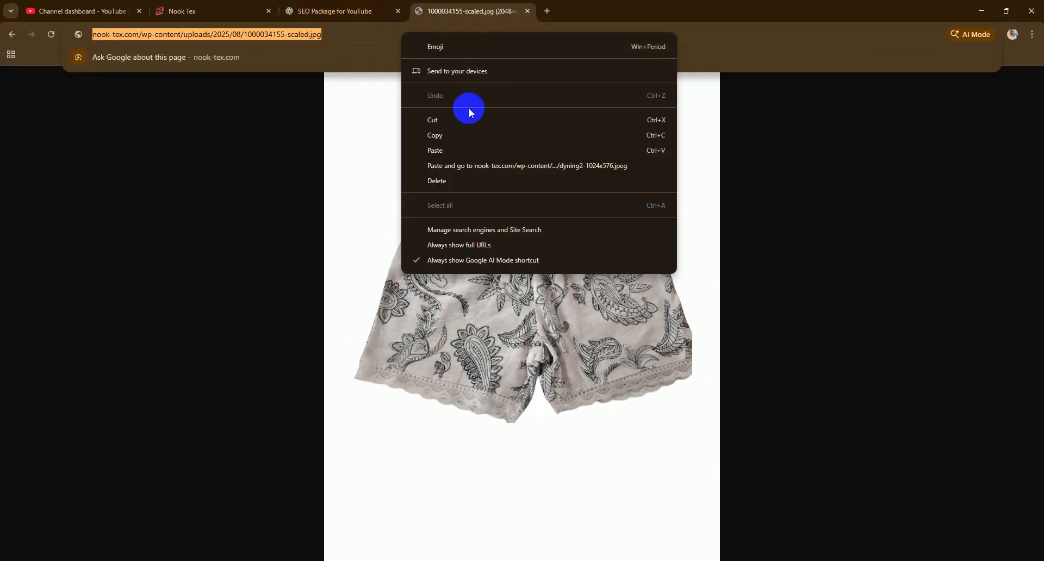
left_click(461, 151)
key("Return")
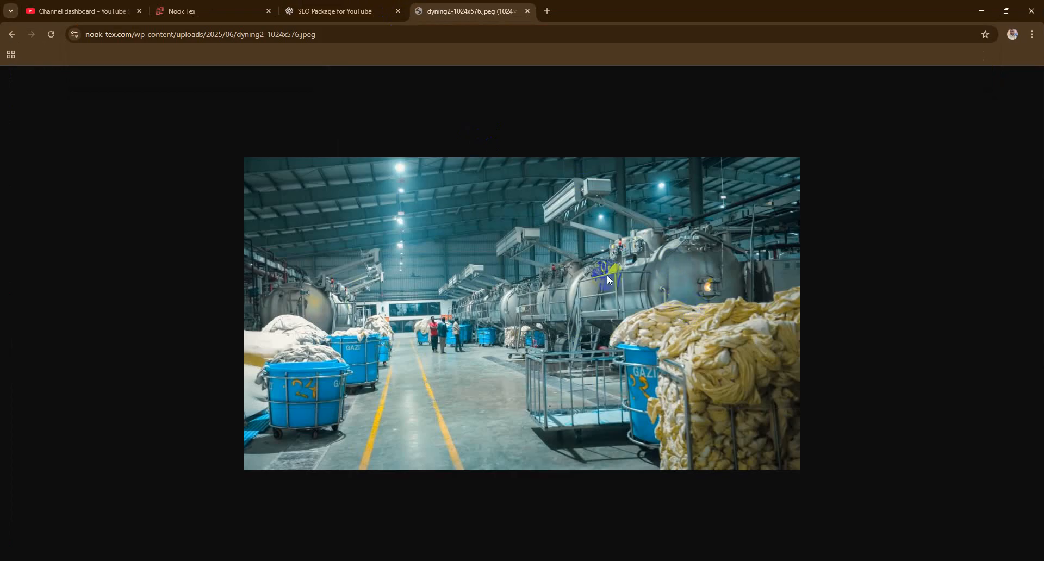
- Minimize Chrome to return to the Notepad list of images missing alt text
left_click(345, 10)
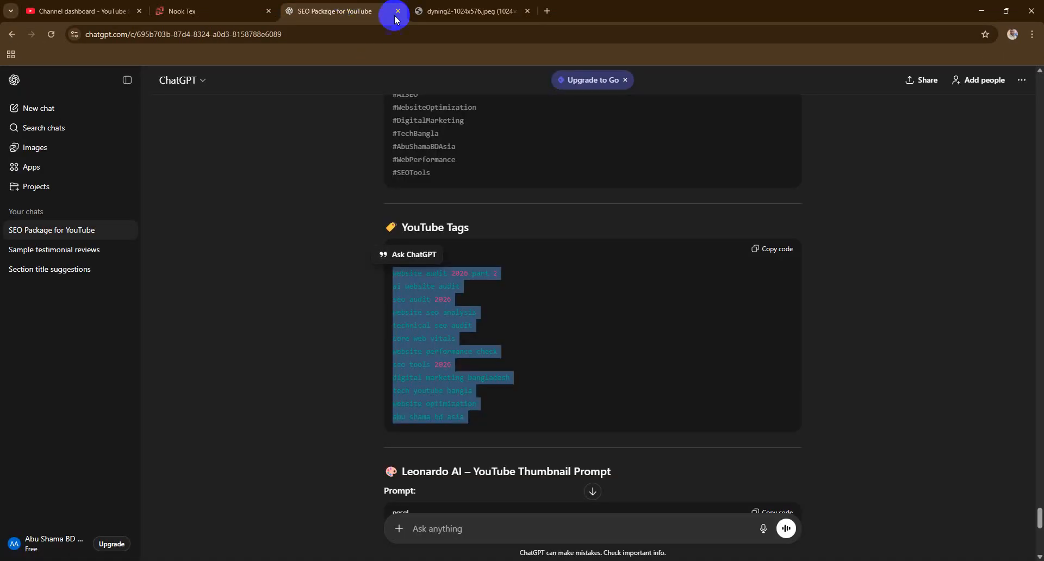
left_click(442, 10)
double_click(973, 12)
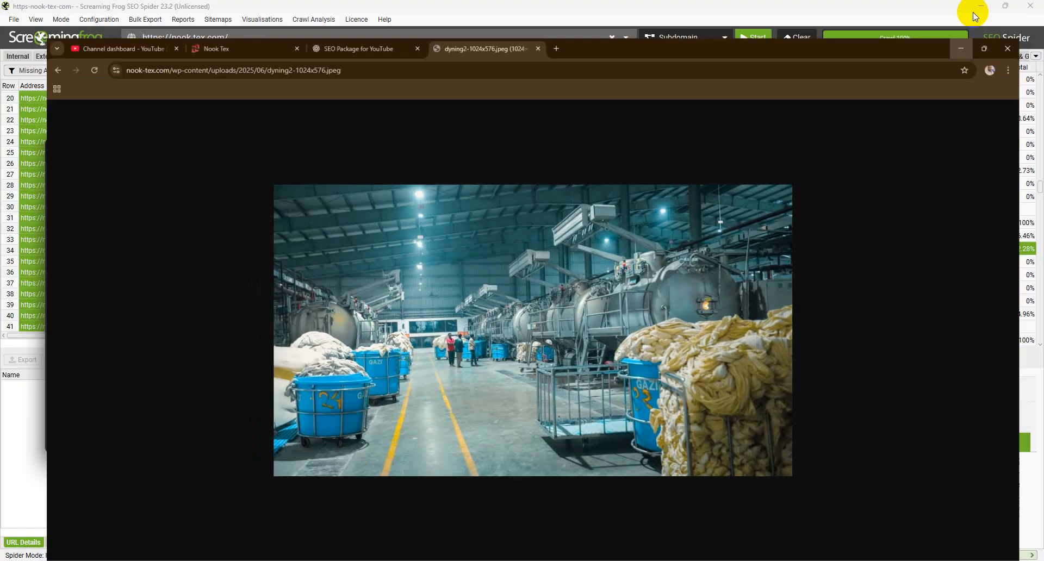
left_click(961, 49)
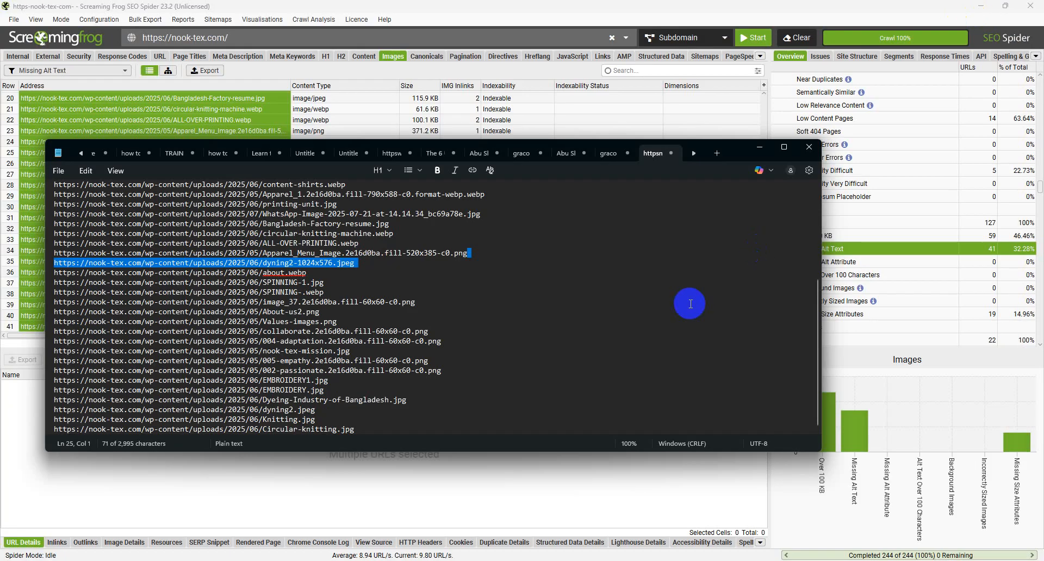
- Minimize Notepad and review the remaining image filters in Screaming Frog, from Missing Alt Attribute through Missing Size Attributes
left_click(762, 150)
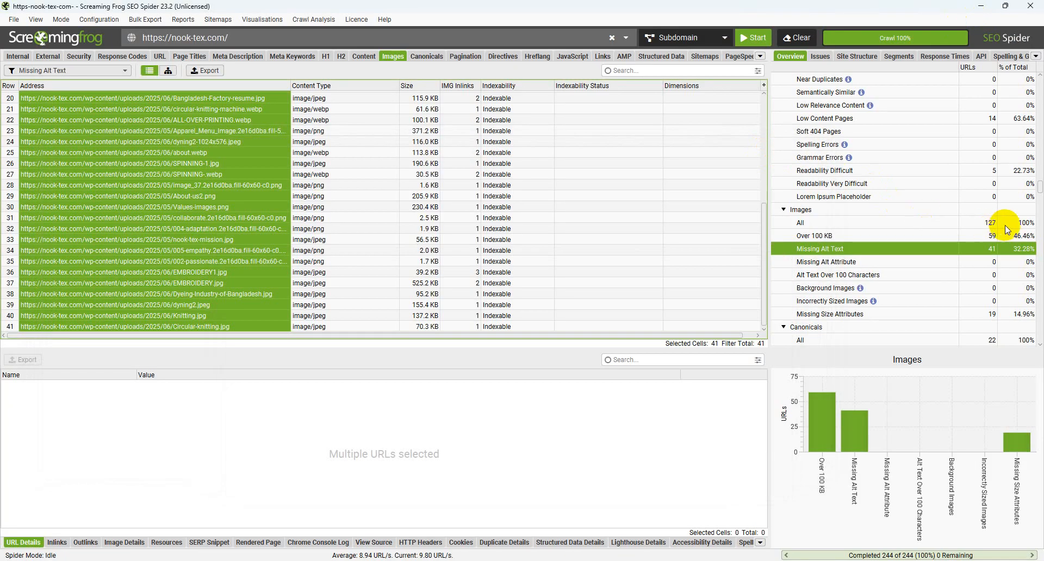
left_click(844, 265)
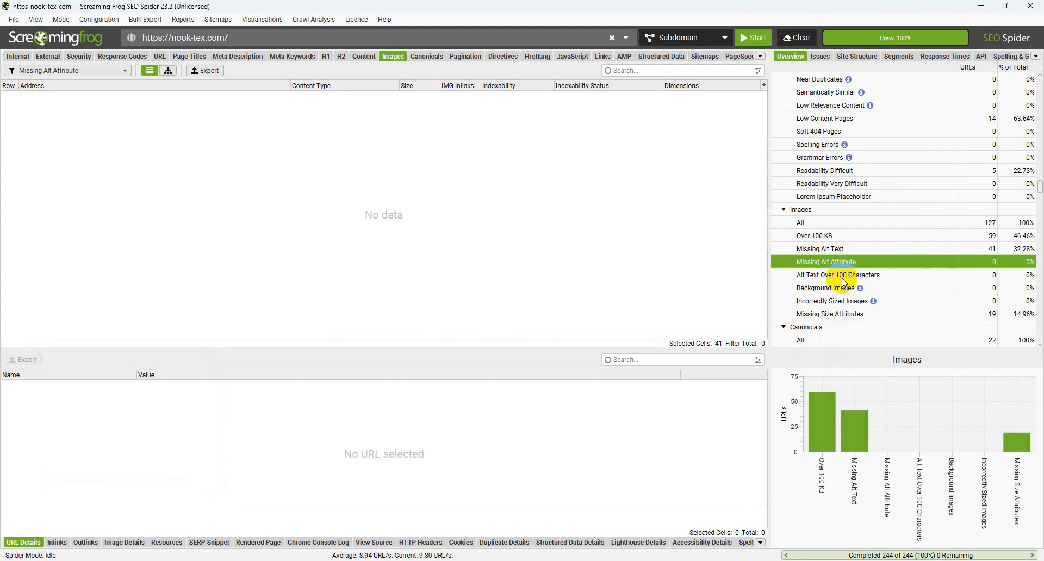
left_click(843, 278)
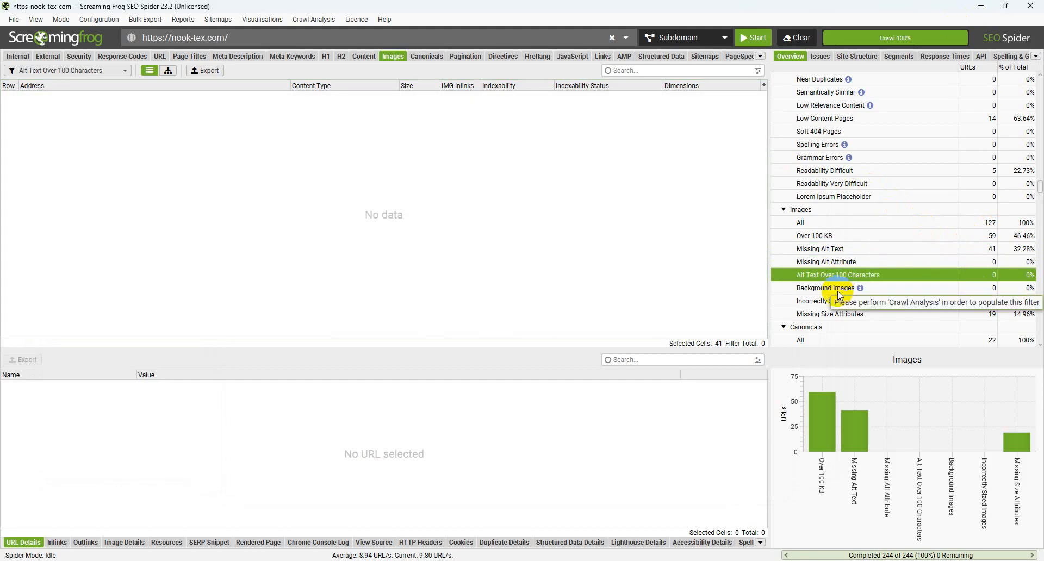
left_click(840, 289)
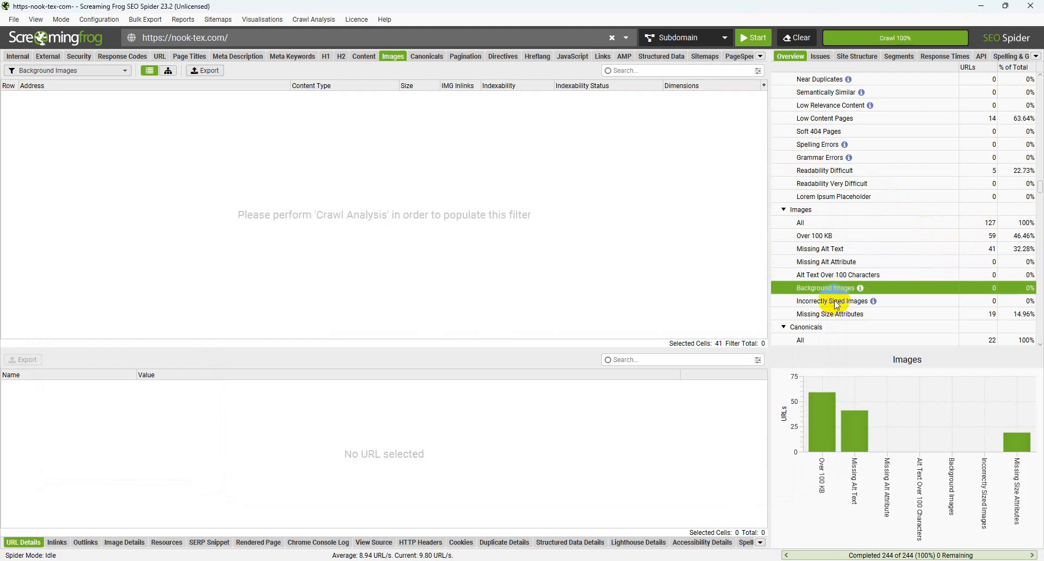
left_click(834, 305)
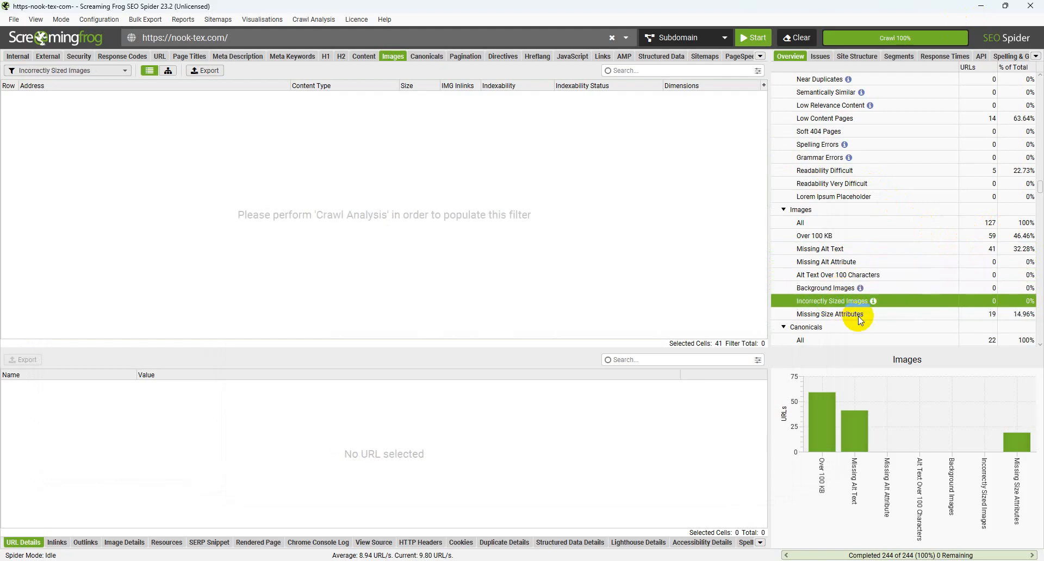
scroll(857, 309, "down", 1)
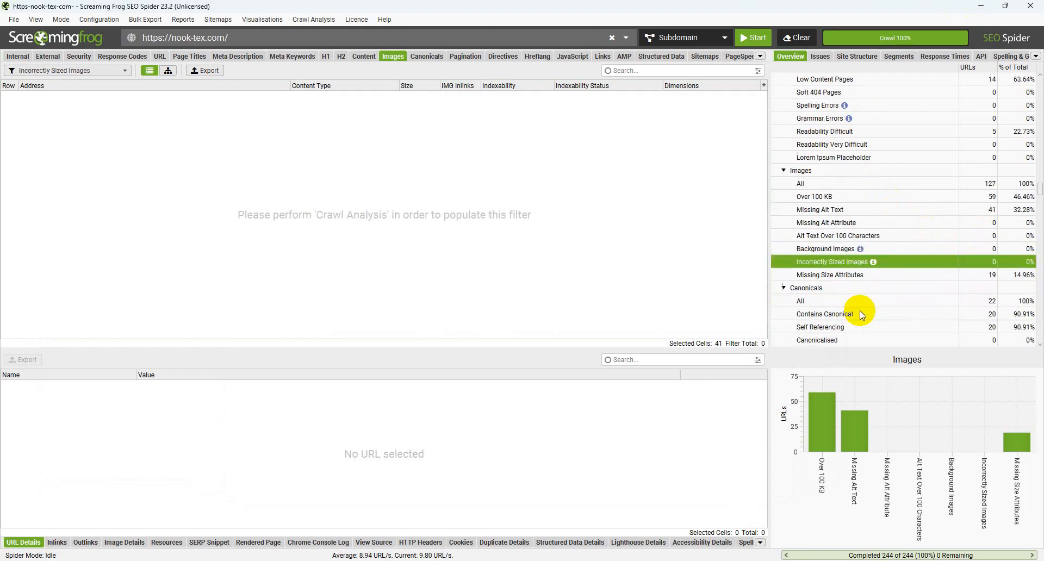
left_click(850, 279)
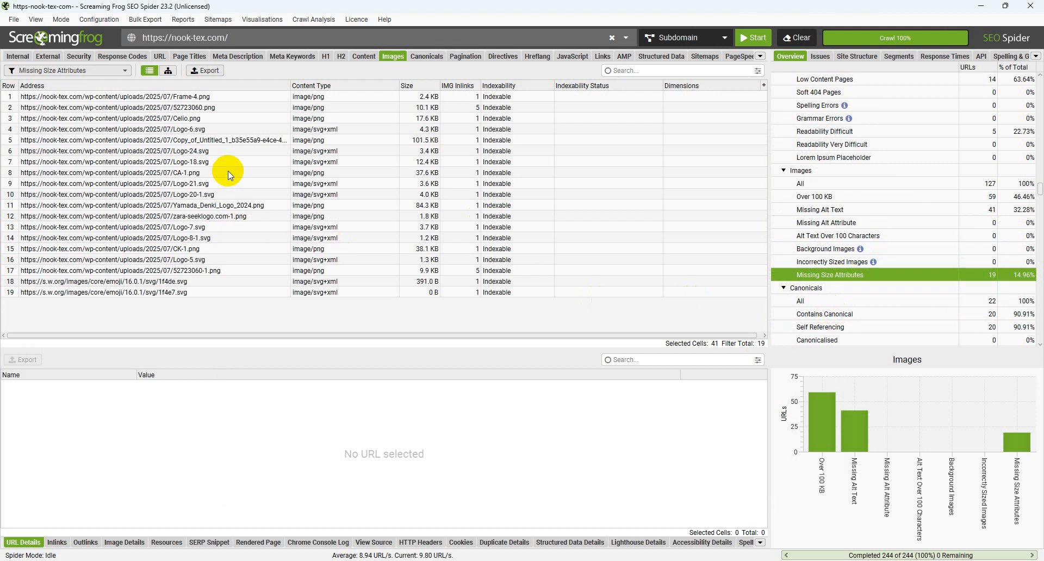
- Show the crawl's canonicals data and filter it to pages with a missing canonical
left_click(434, 59)
scroll(929, 303, "down", 1)
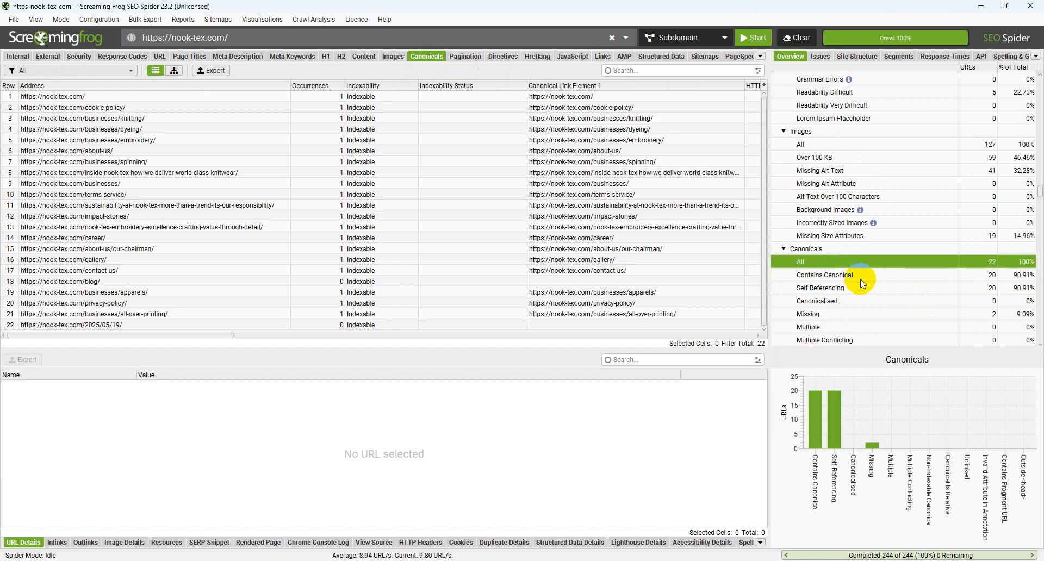
scroll(860, 279, "down", 1)
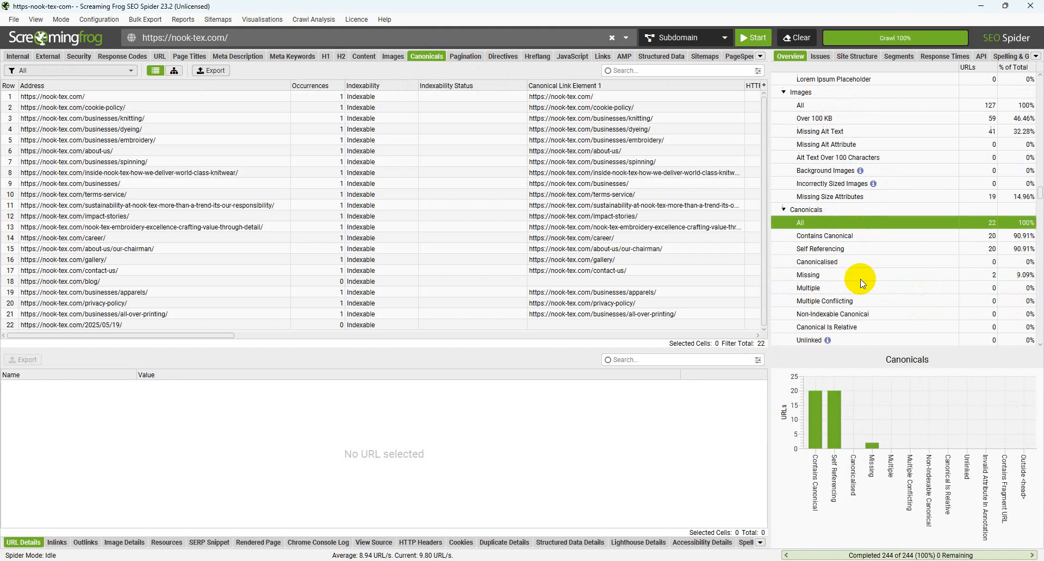
left_click(860, 276)
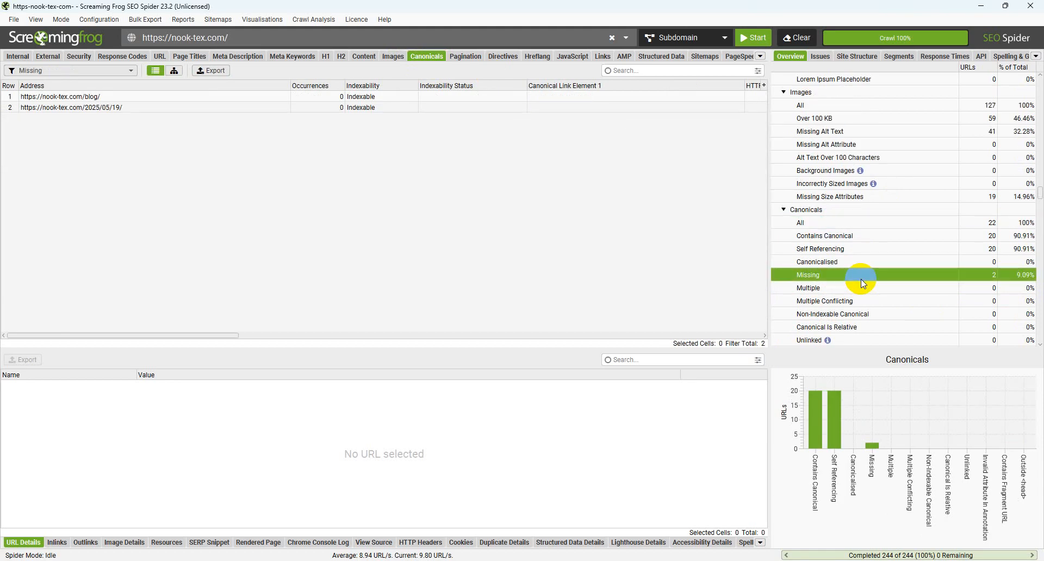
- Check the Canonicalised, Self Referencing and Contains Canonical filters in turn
left_click(853, 264)
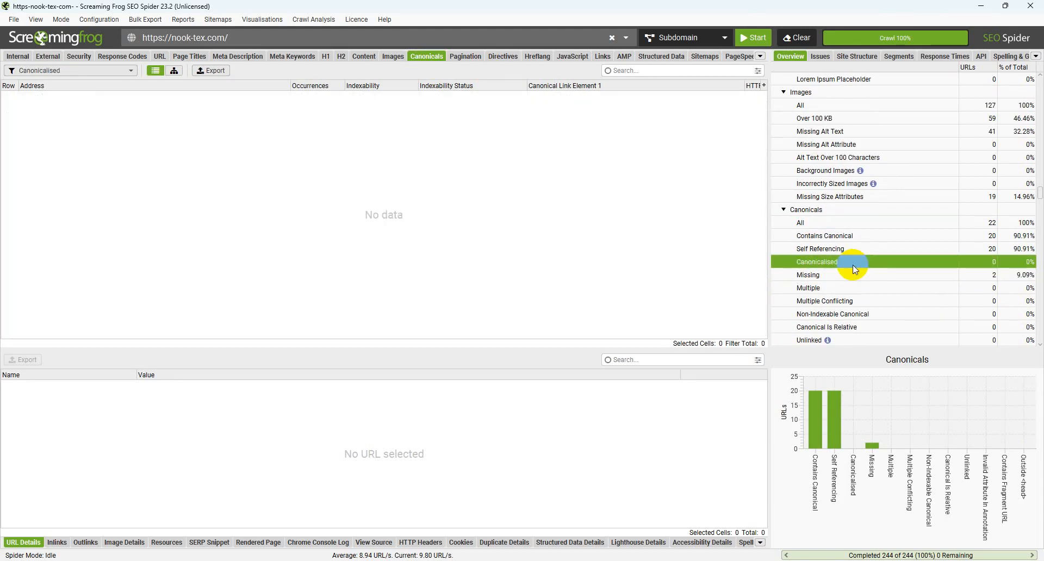
left_click(846, 250)
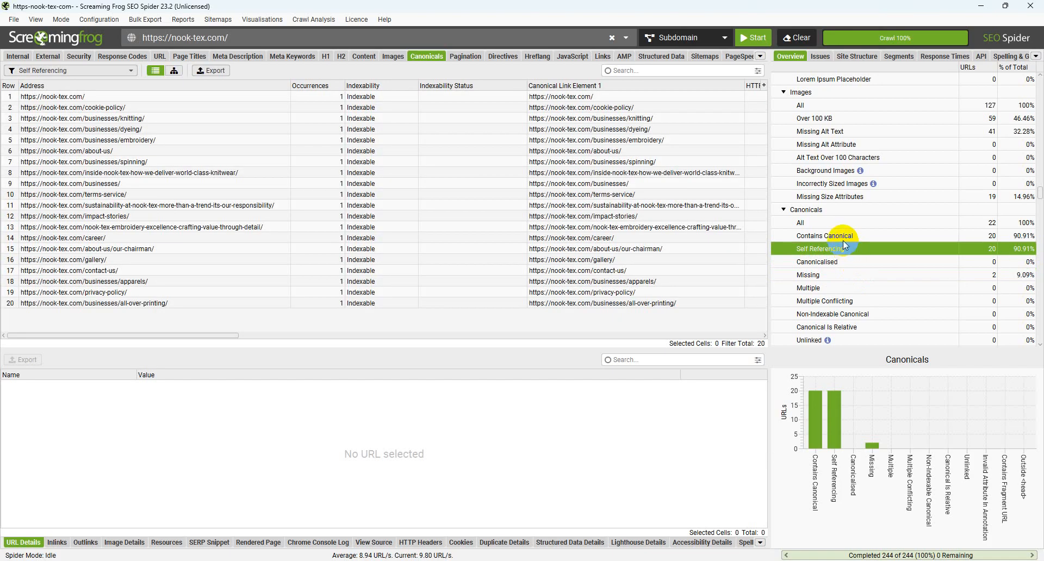
left_click(845, 238)
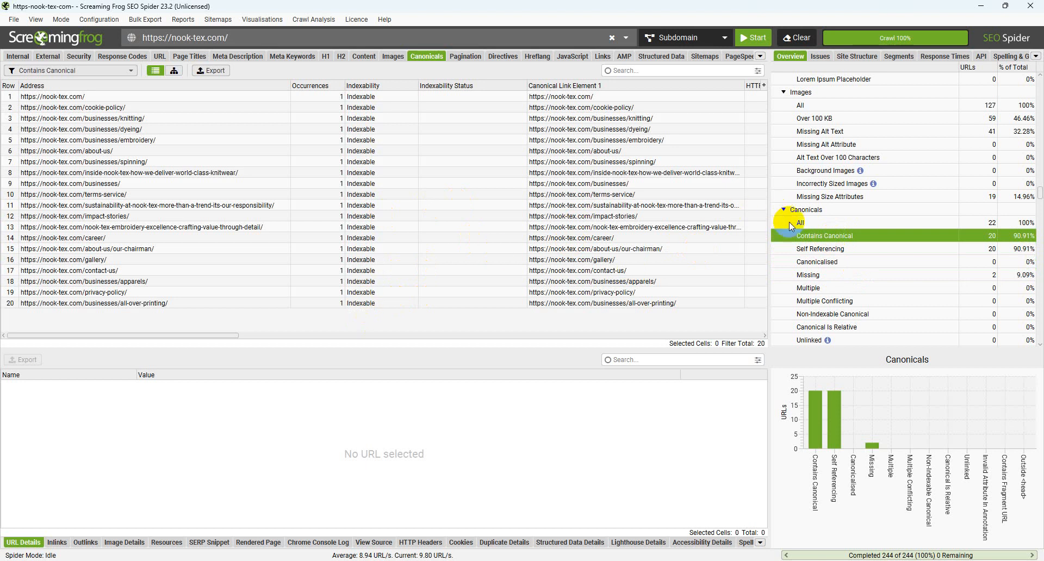
- Compare the full canonicals list with the Contains Canonical and Self Referencing pages
scroll(880, 263, "up", 2)
mouse_move(881, 265)
scroll(881, 265, "down", 1)
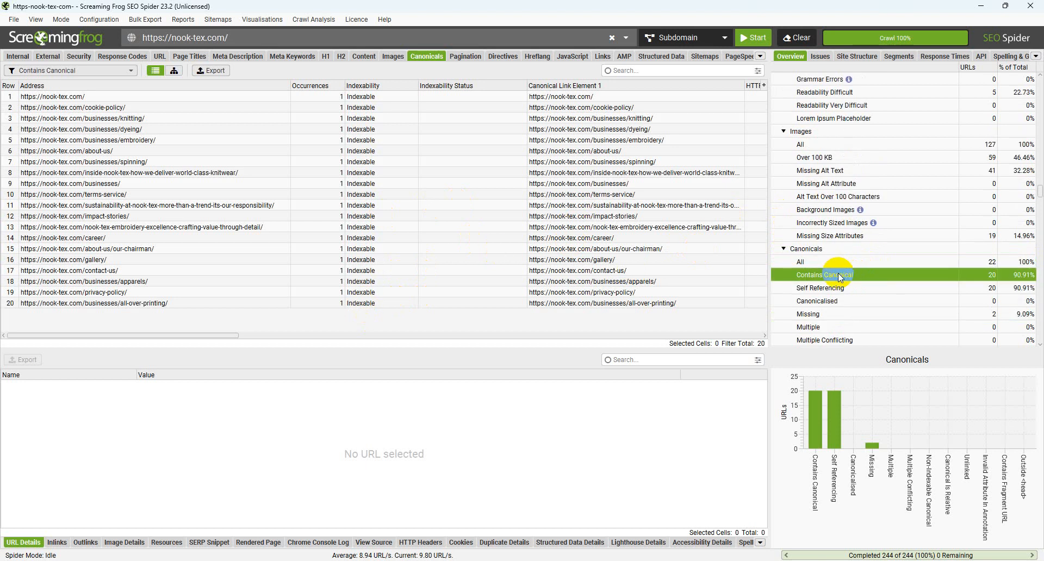
left_click(842, 263)
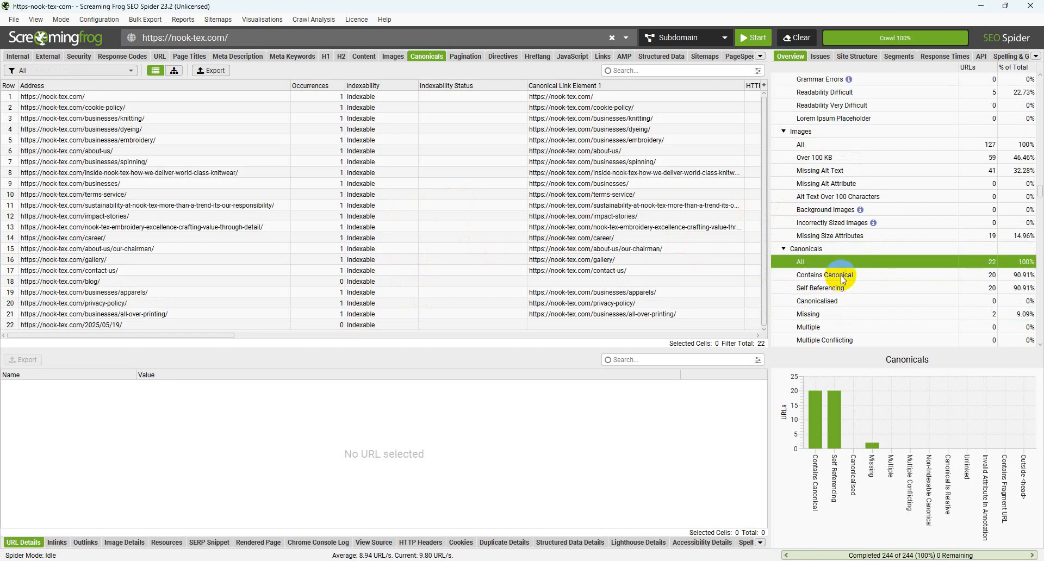
left_click(842, 280)
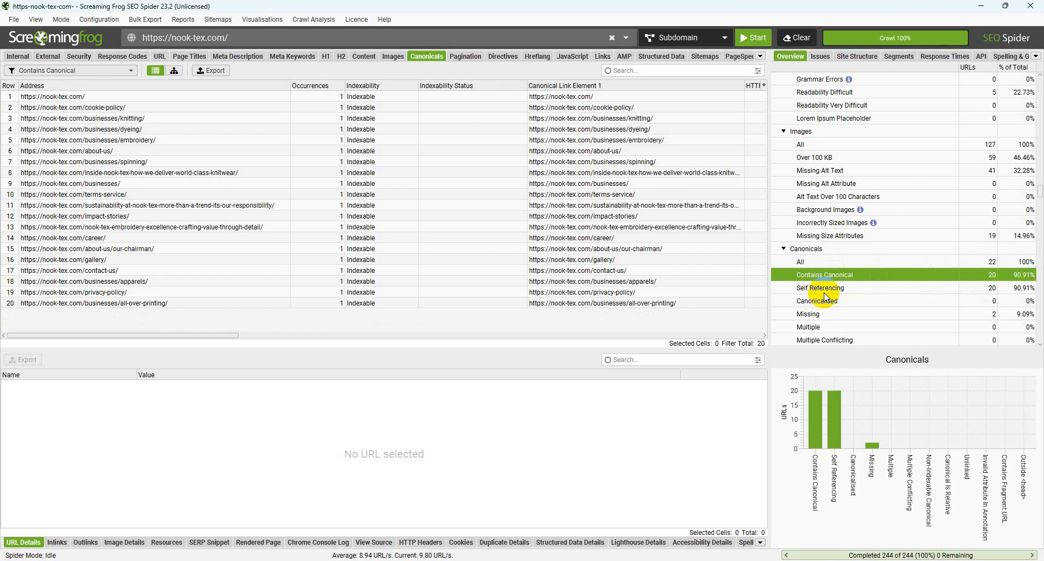
left_click(827, 289)
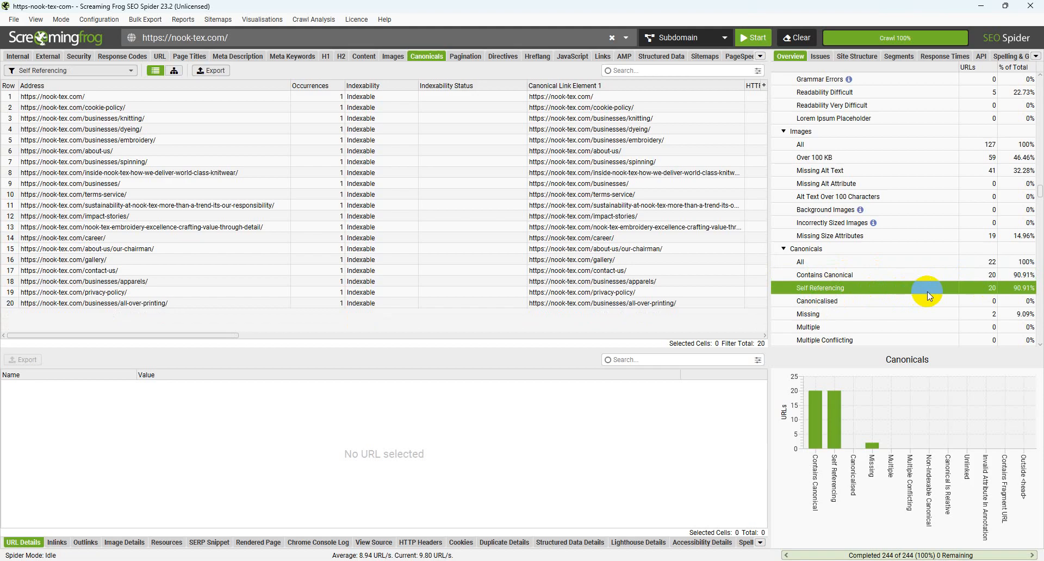
- Look through the Pagination, Directives, Hreflang, Links, Structured Data, Sitemaps and PageSpeed reports of the crawl
left_click(465, 57)
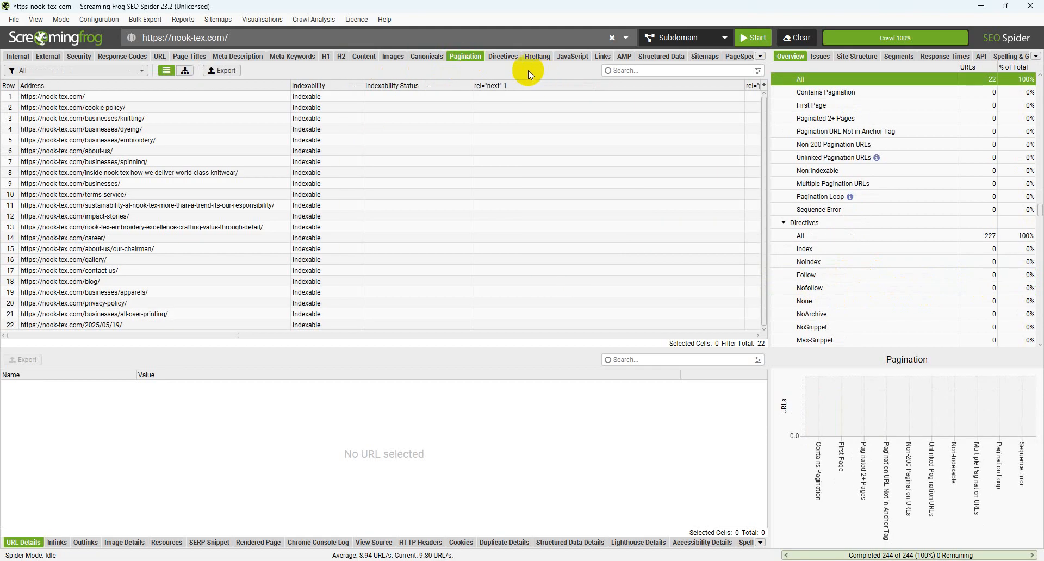
left_click(506, 57)
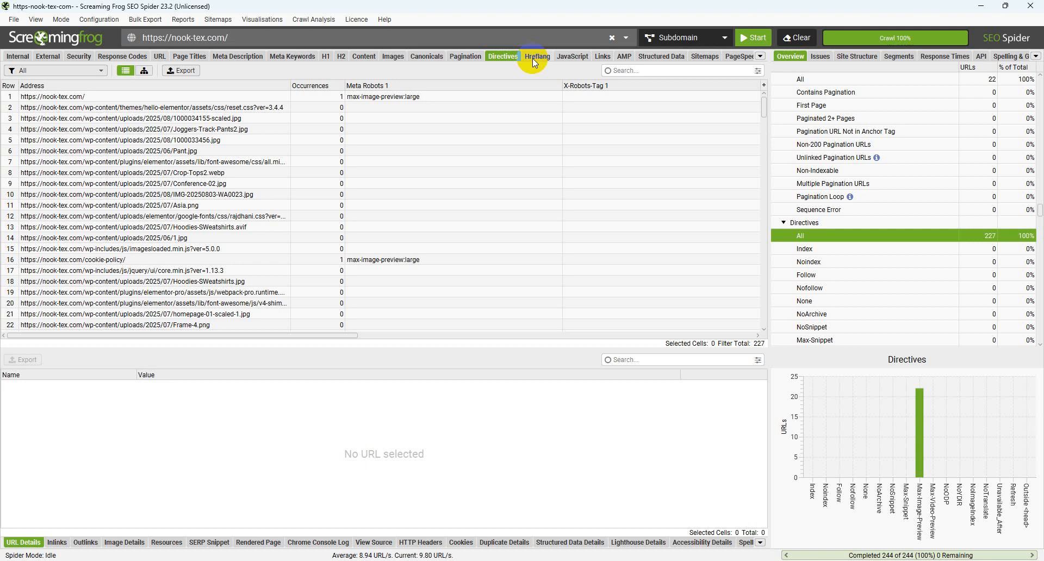
left_click(537, 58)
left_click(603, 56)
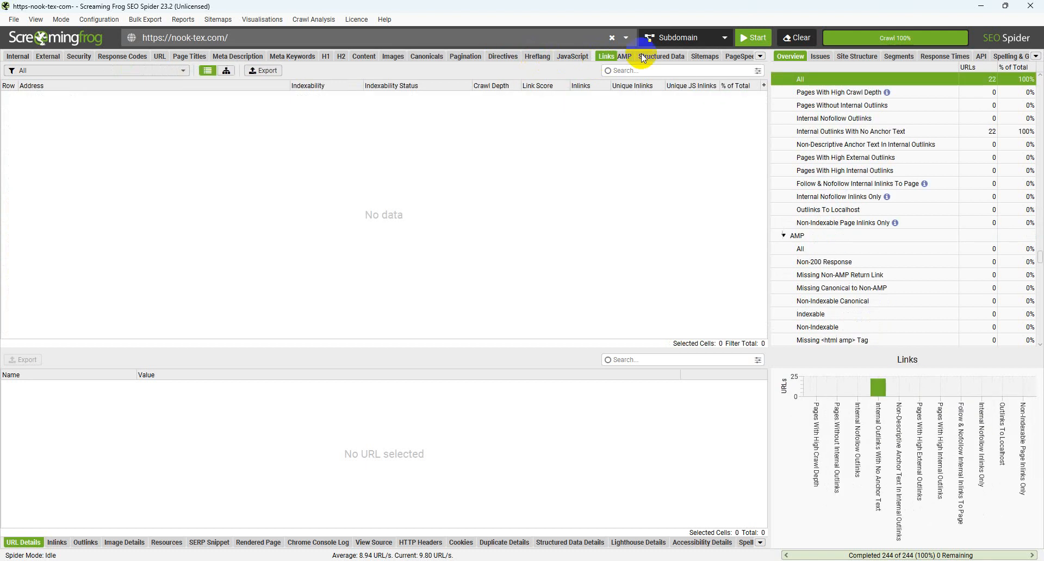
left_click(662, 56)
left_click(702, 58)
left_click(730, 57)
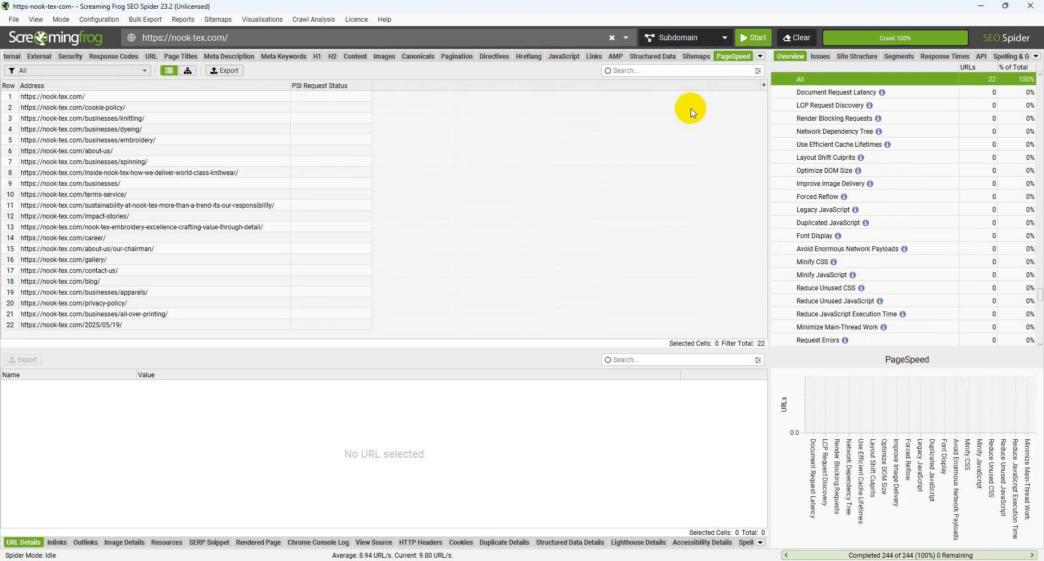
scroll(938, 229, "up", 10)
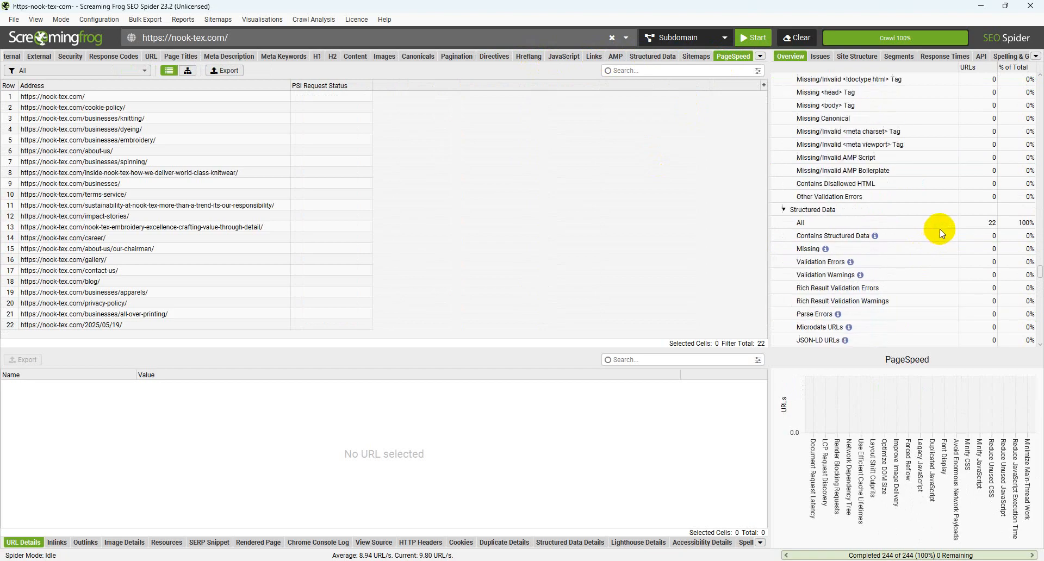
scroll(939, 218, "up", 3)
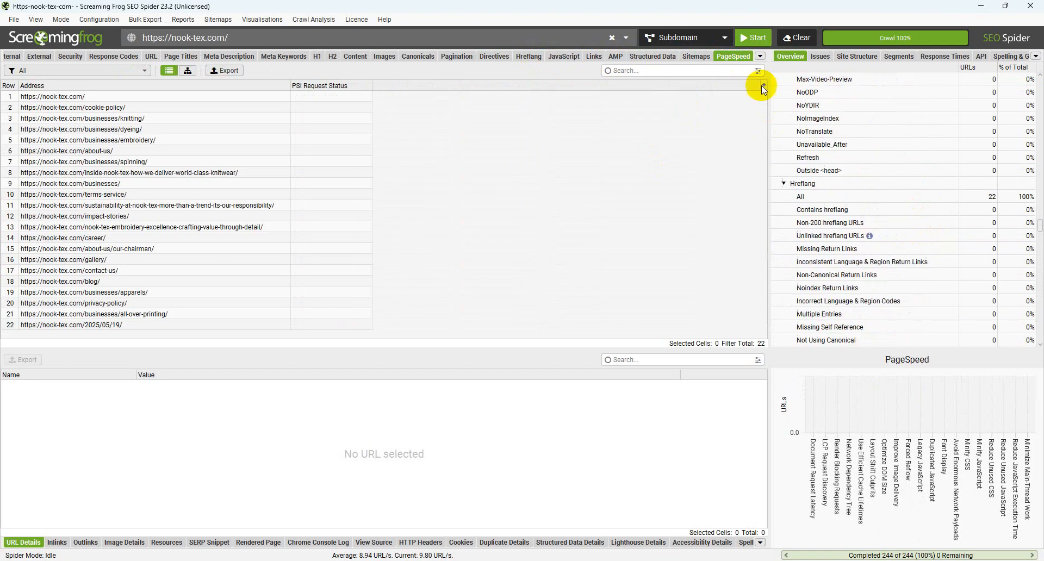
- Revisit the Internal, External, Security, Response Codes, URL, Page Titles and Meta Description reports
left_click(761, 56)
left_click(761, 57)
left_click(13, 57)
left_click(47, 57)
left_click(78, 56)
left_click(119, 56)
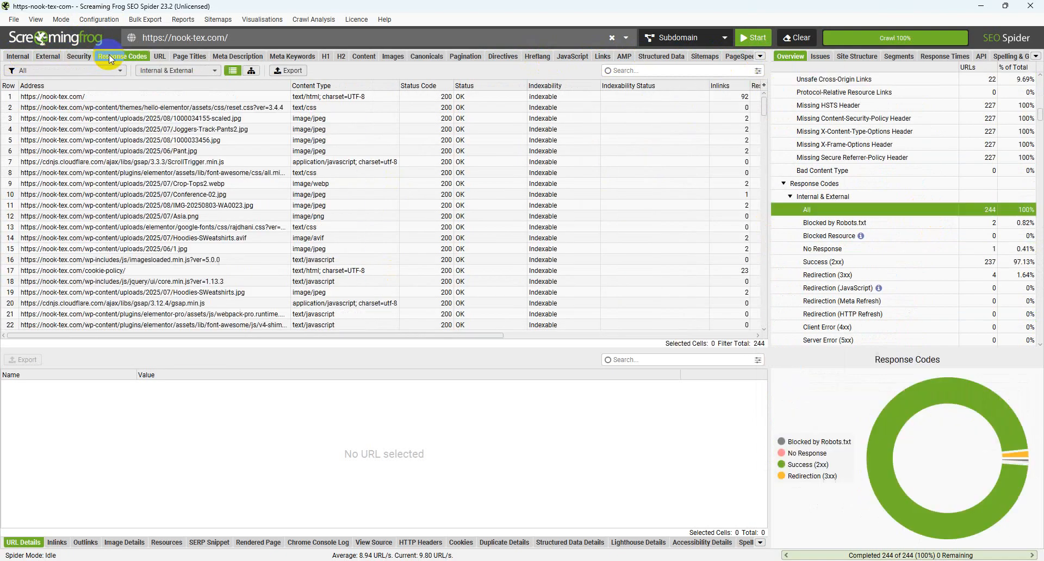
left_click(159, 56)
left_click(188, 57)
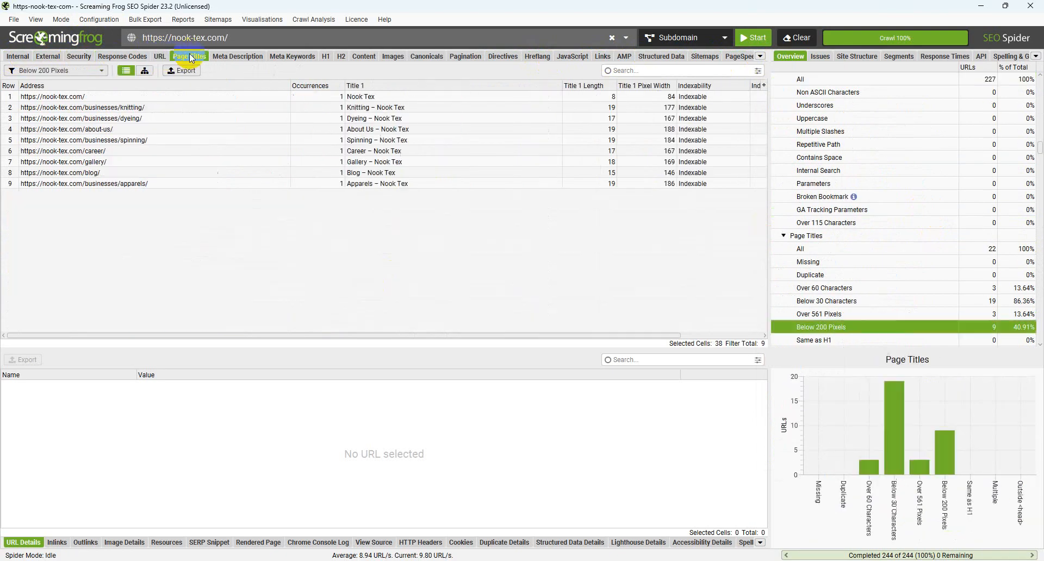
left_click(247, 57)
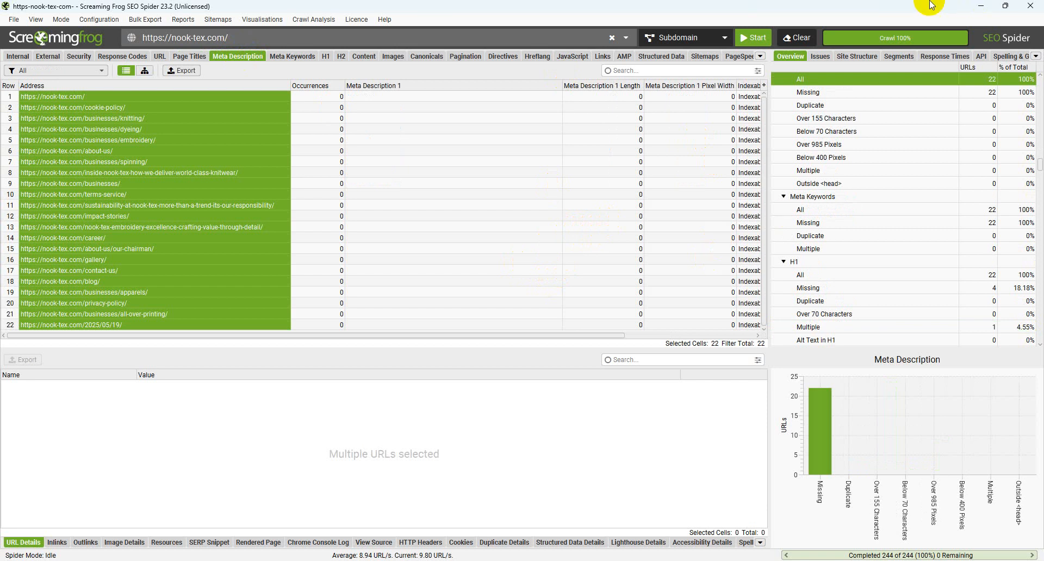
- Clear the finished nook-tex.com crawl from the spider
left_click(797, 37)
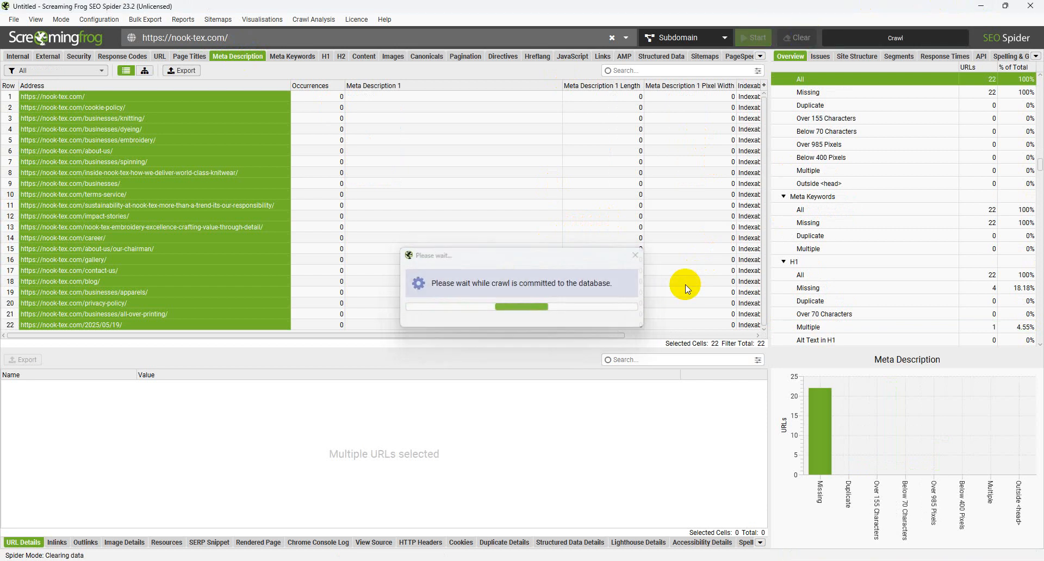